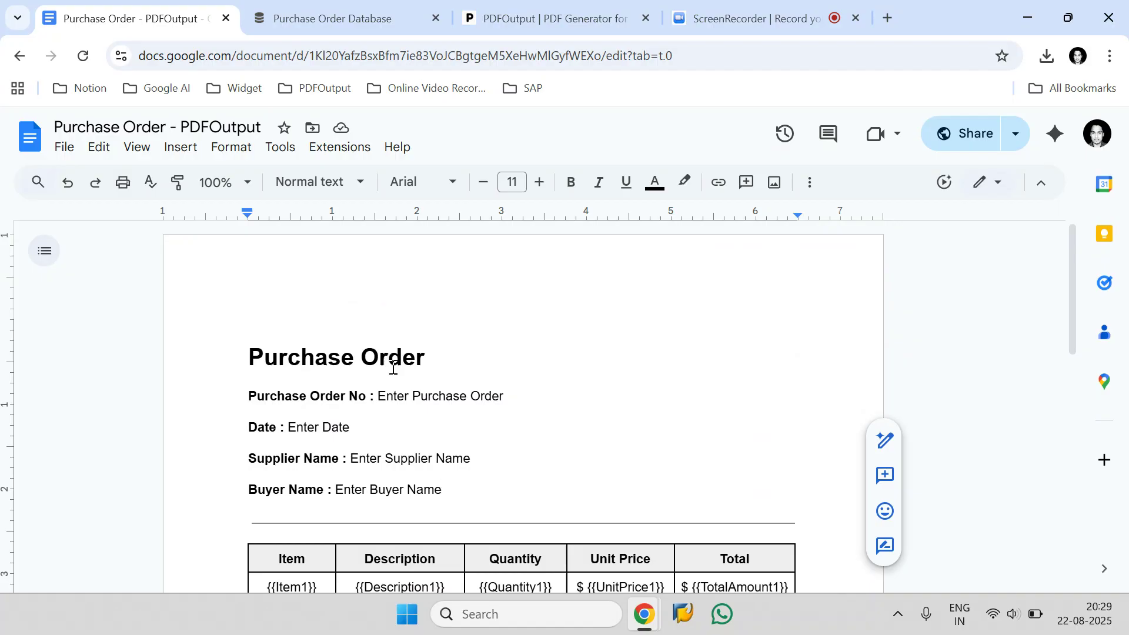
Step: Review records PO-001 to PO-003 in the Notion Purchase Order Database alongside the Google Docs purchase order template
click(353, 18)
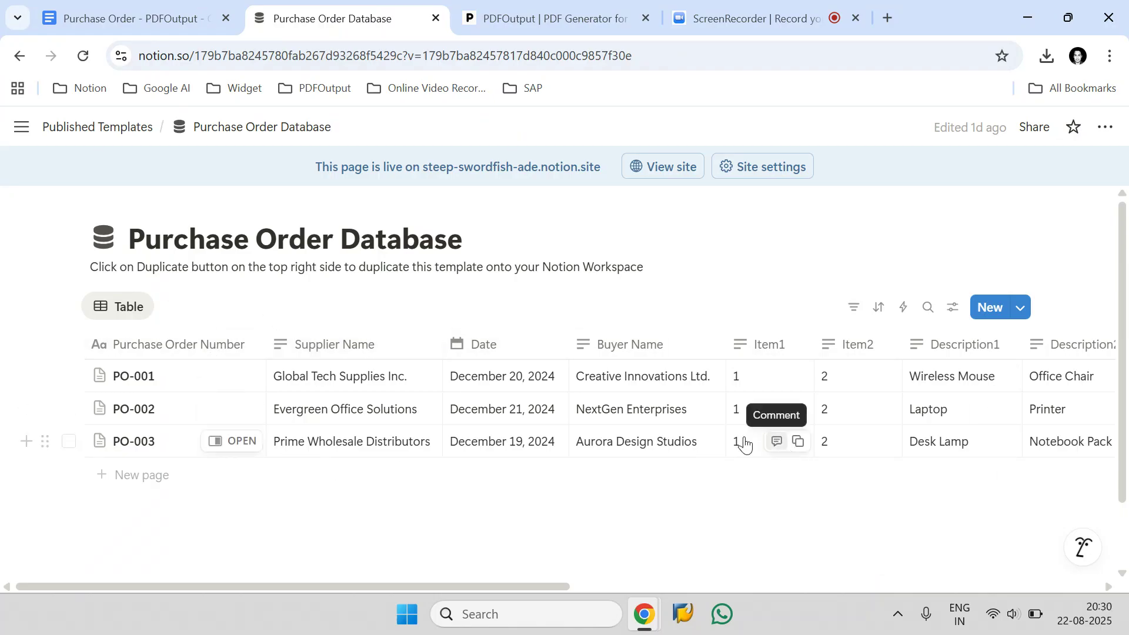
click(69, 376)
click(69, 408)
click(69, 444)
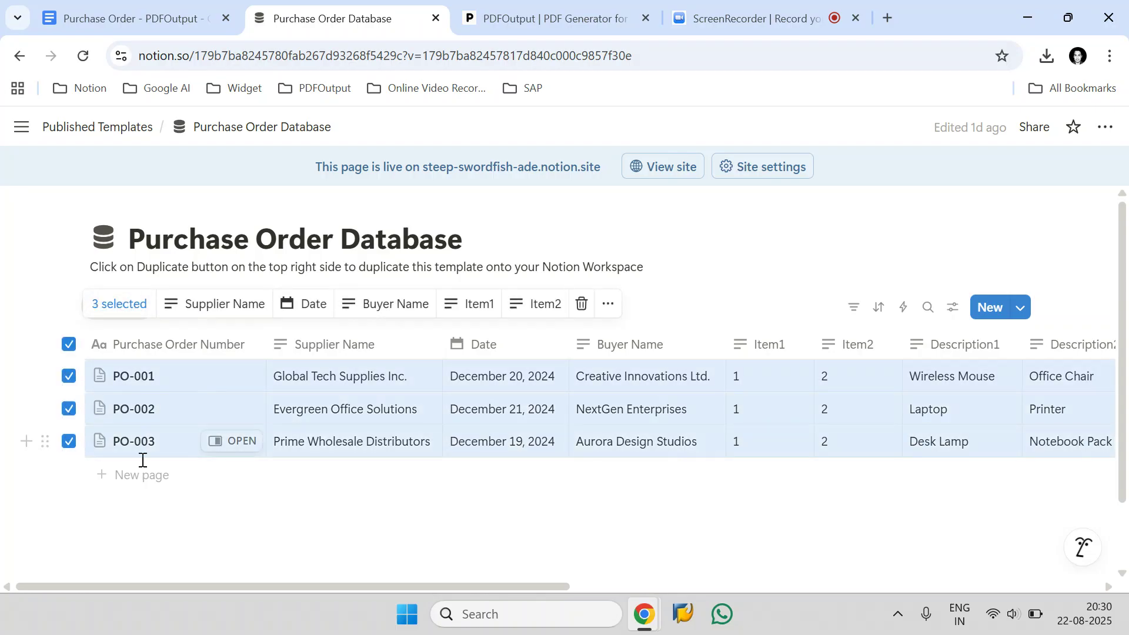
click(134, 23)
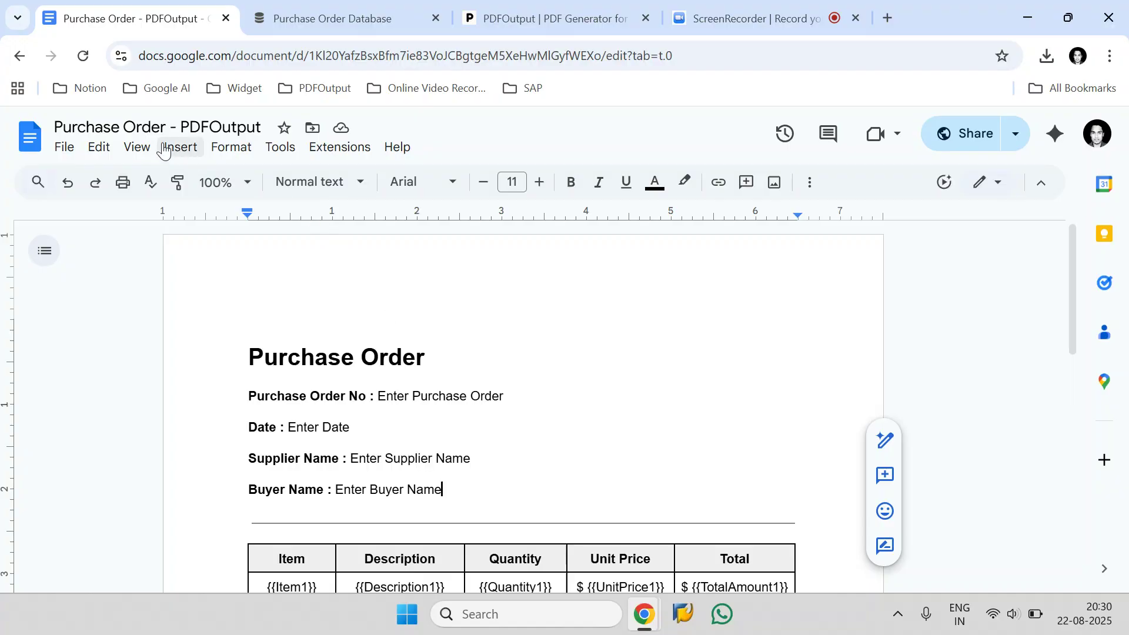
click(322, 16)
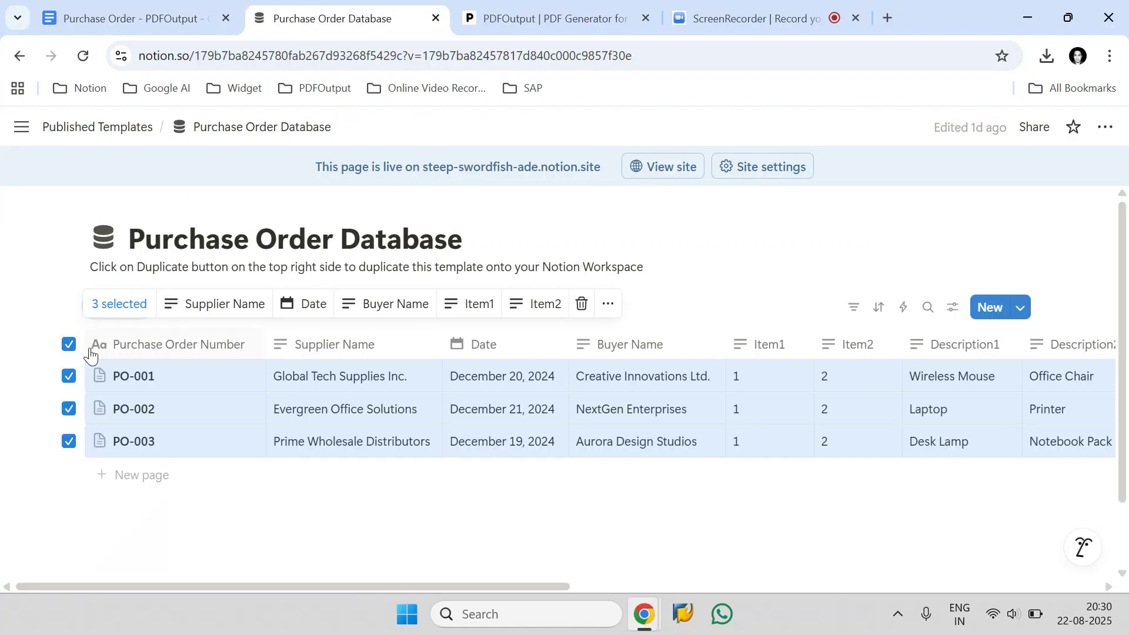
click(69, 346)
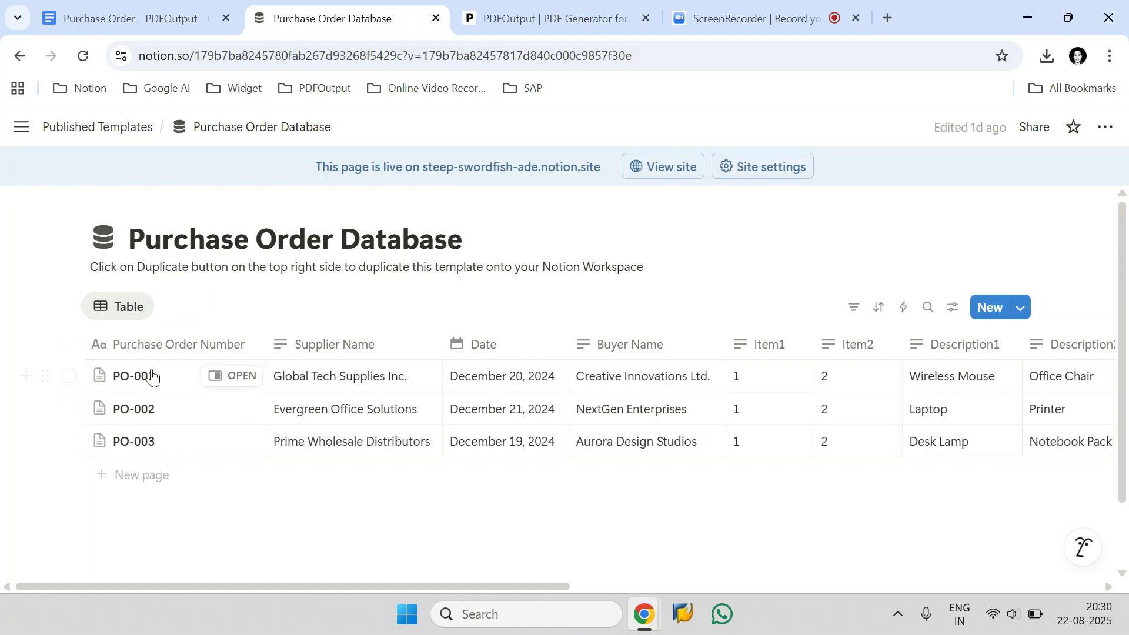
Step: Switch to the PDFOutput site and sign in to it with the Google account
click(548, 6)
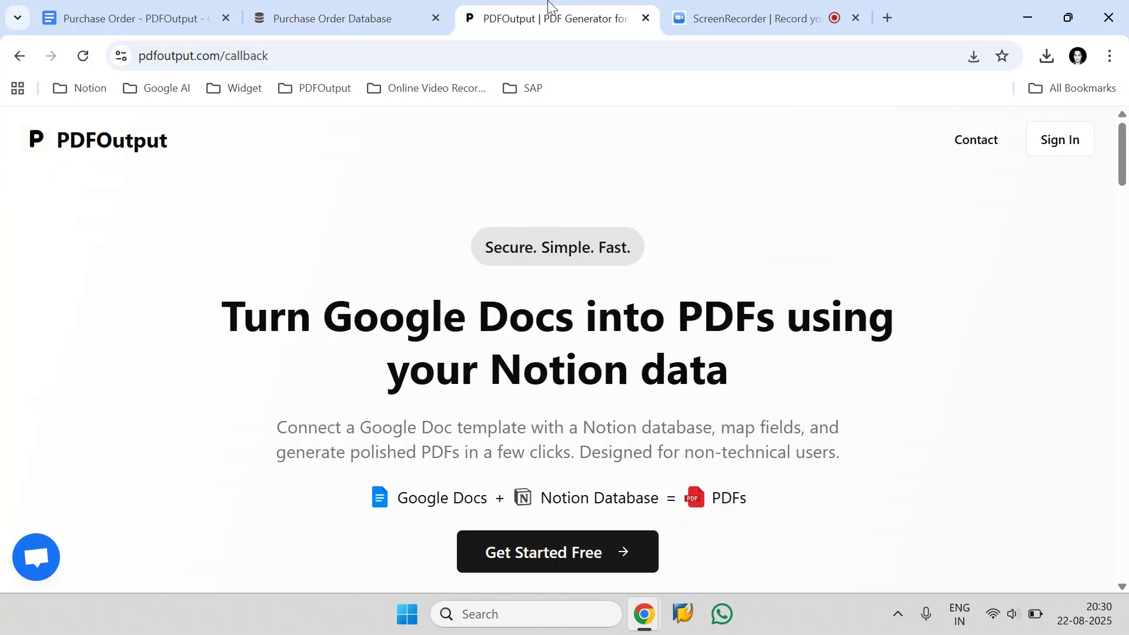
drag(213, 150, 57, 141)
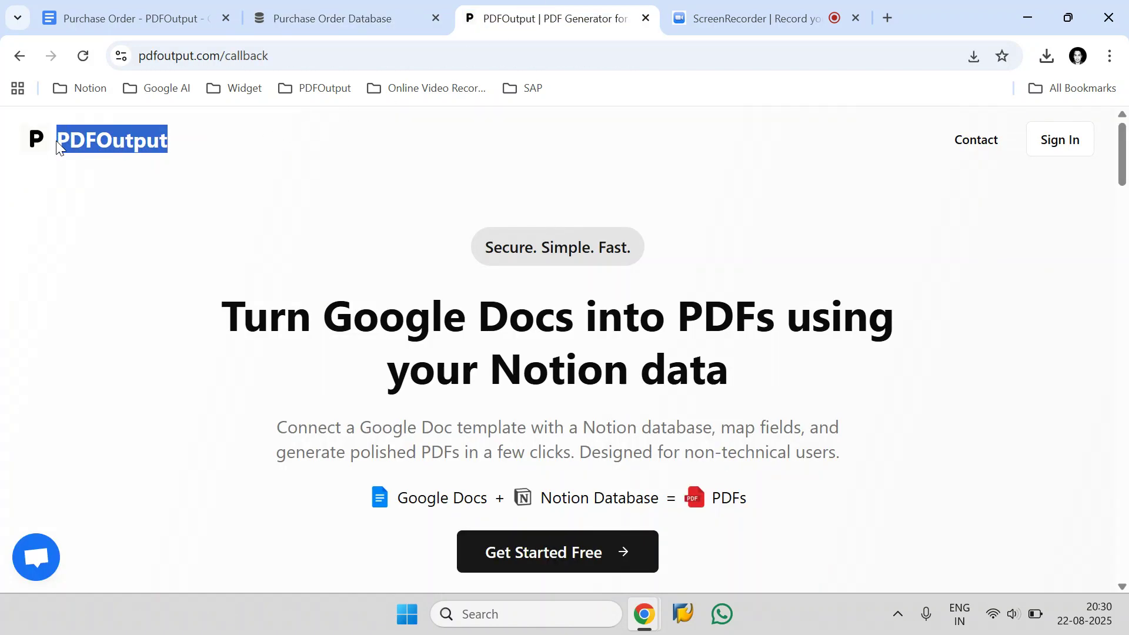
click(244, 263)
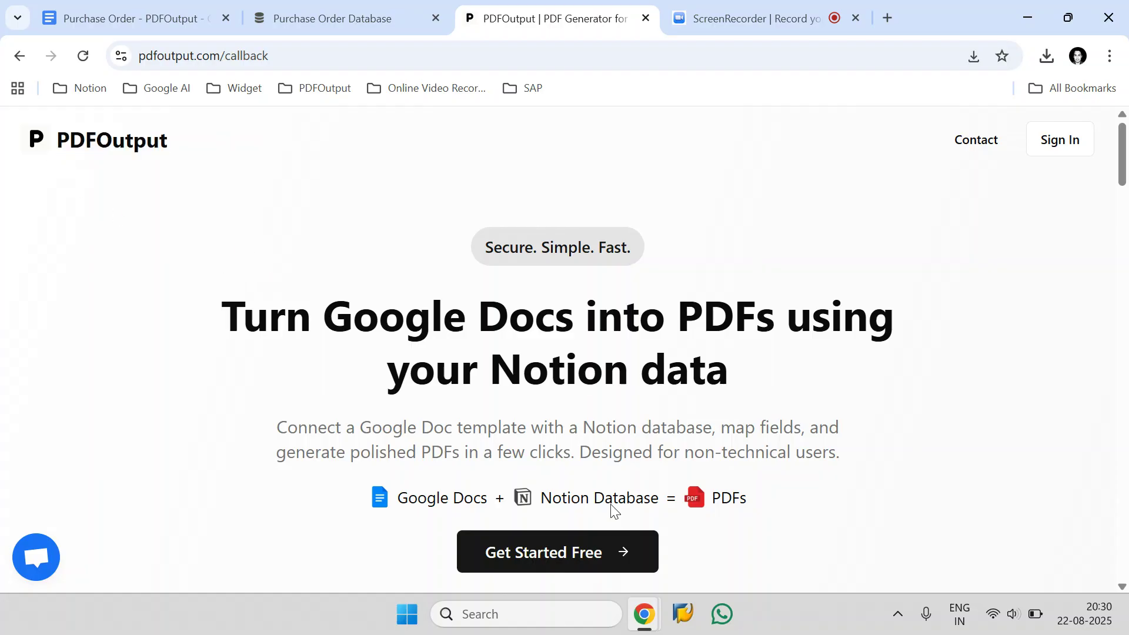
click(582, 557)
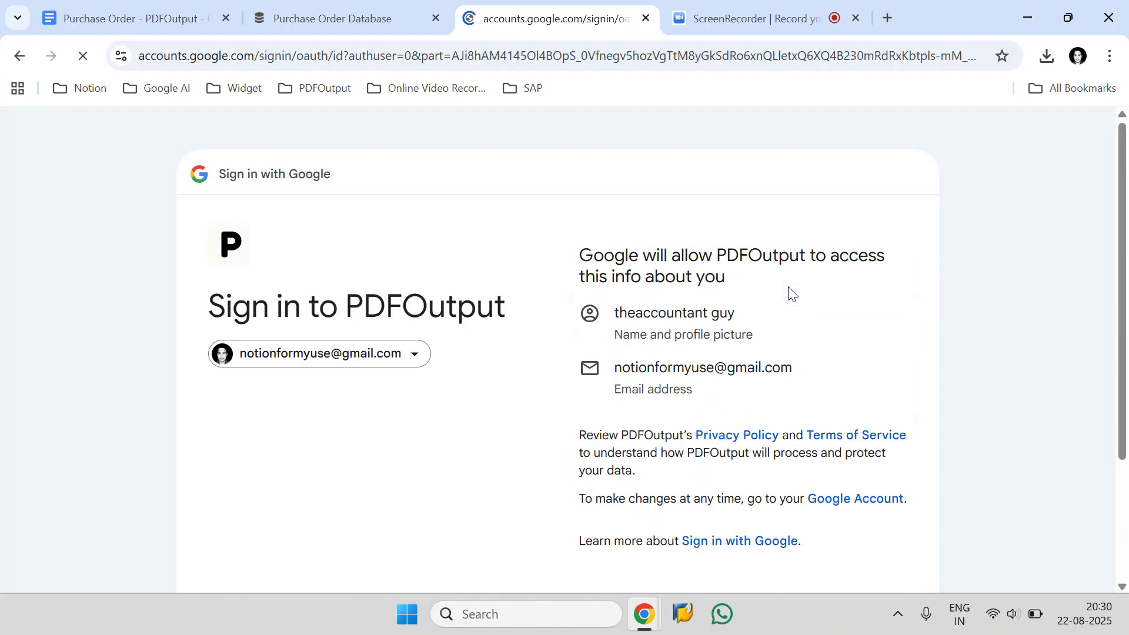
scroll(789, 293, down, 3)
click(813, 463)
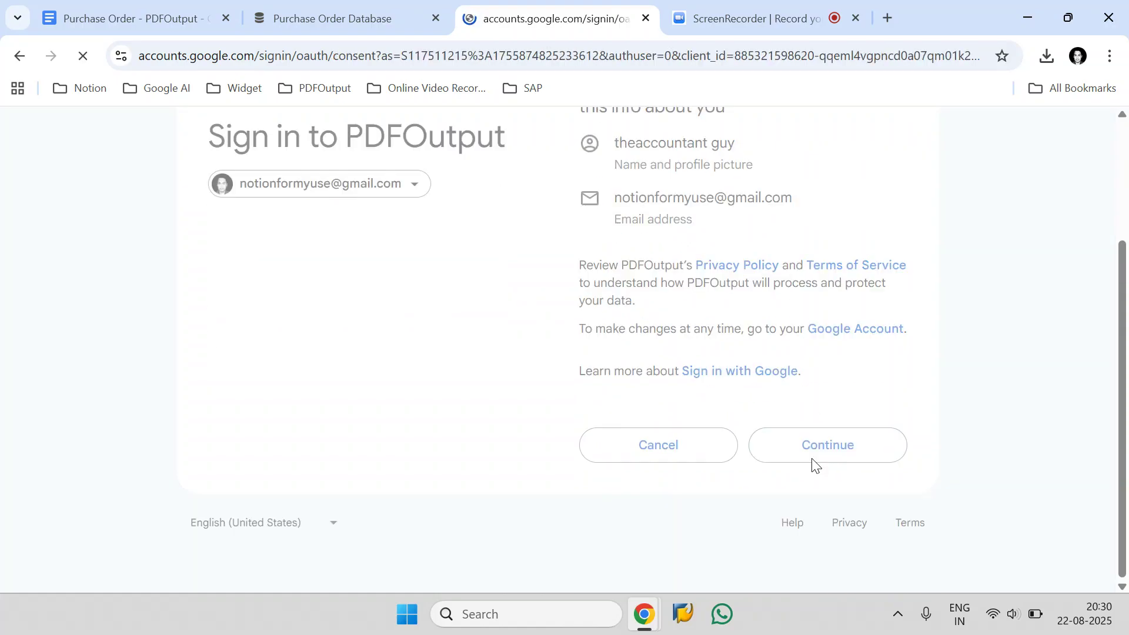
Step: Grant PDFOutput permission to see, edit, create and delete the specific Google Drive files used with it
click(892, 311)
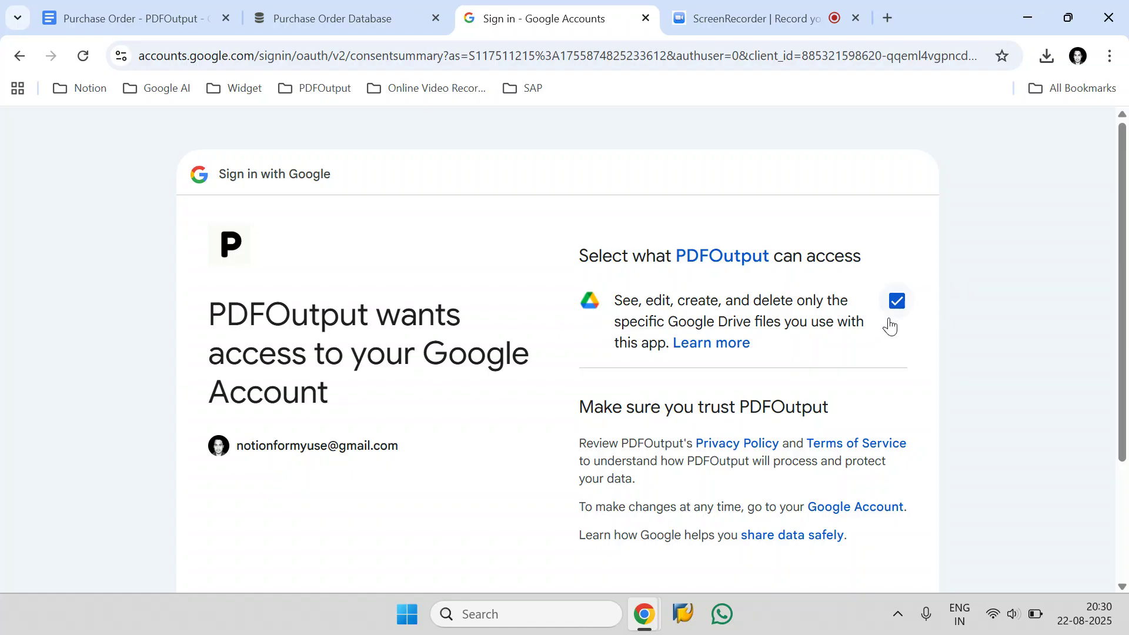
scroll(890, 326, down, 3)
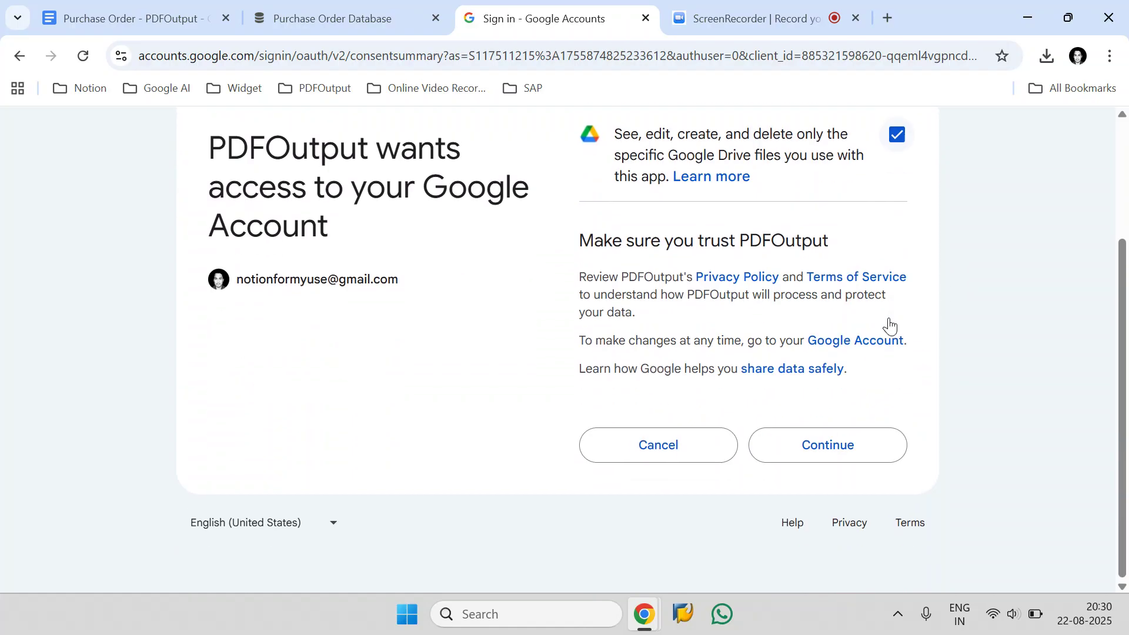
click(838, 462)
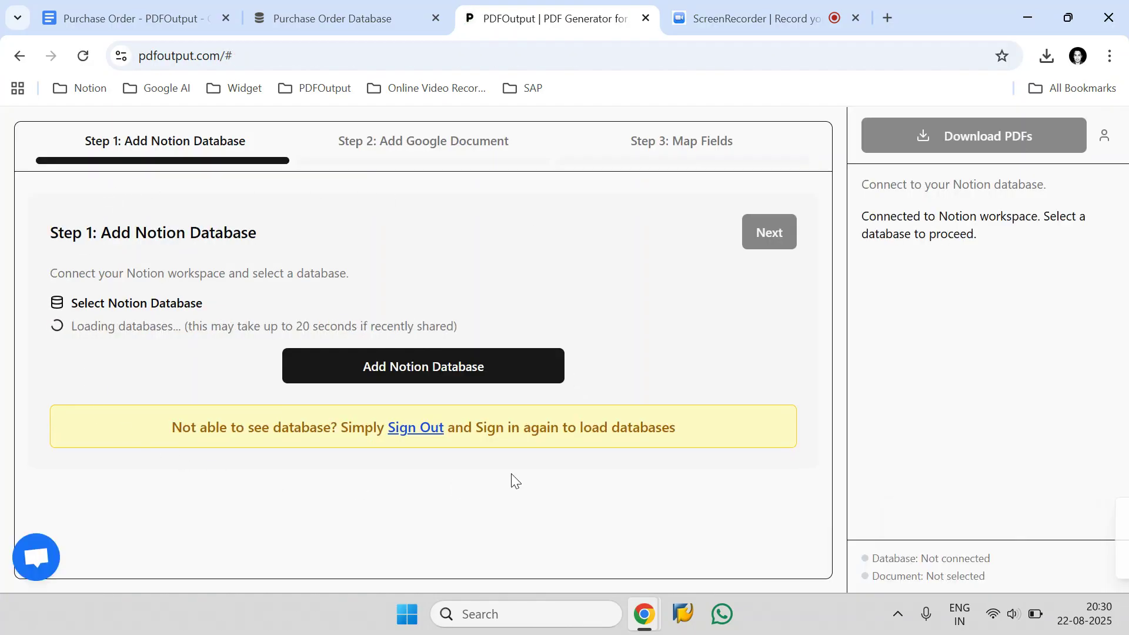
Step: Start adding a Notion database in PDFOutput, and copy the title of the Purchase Order Database page in Notion
click(444, 365)
click(726, 411)
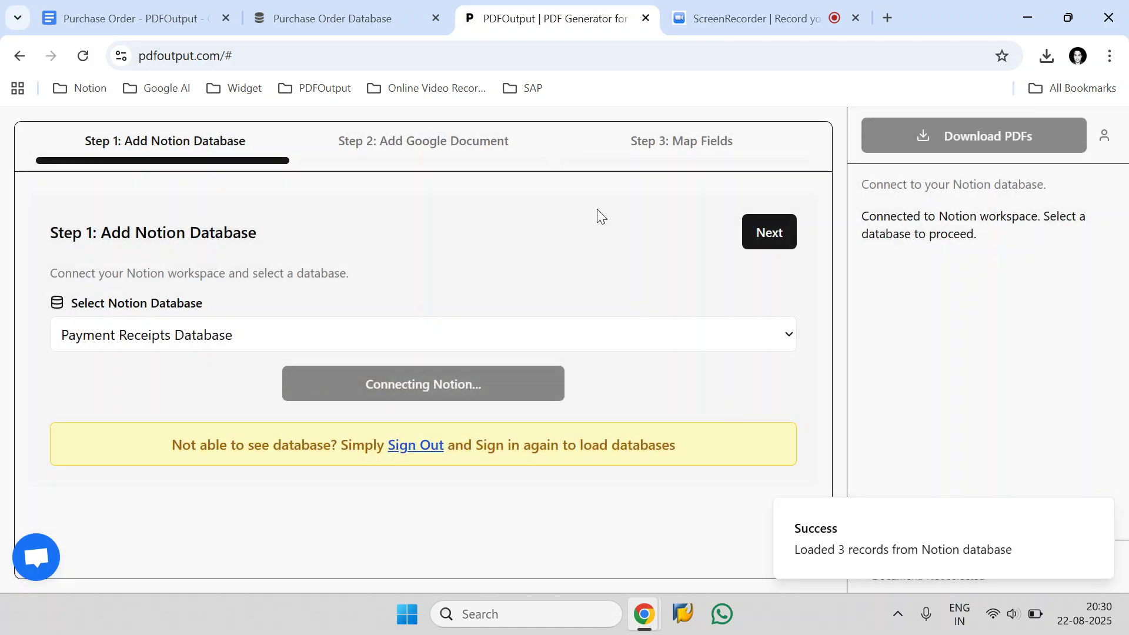
click(321, 13)
drag(462, 239, 130, 241)
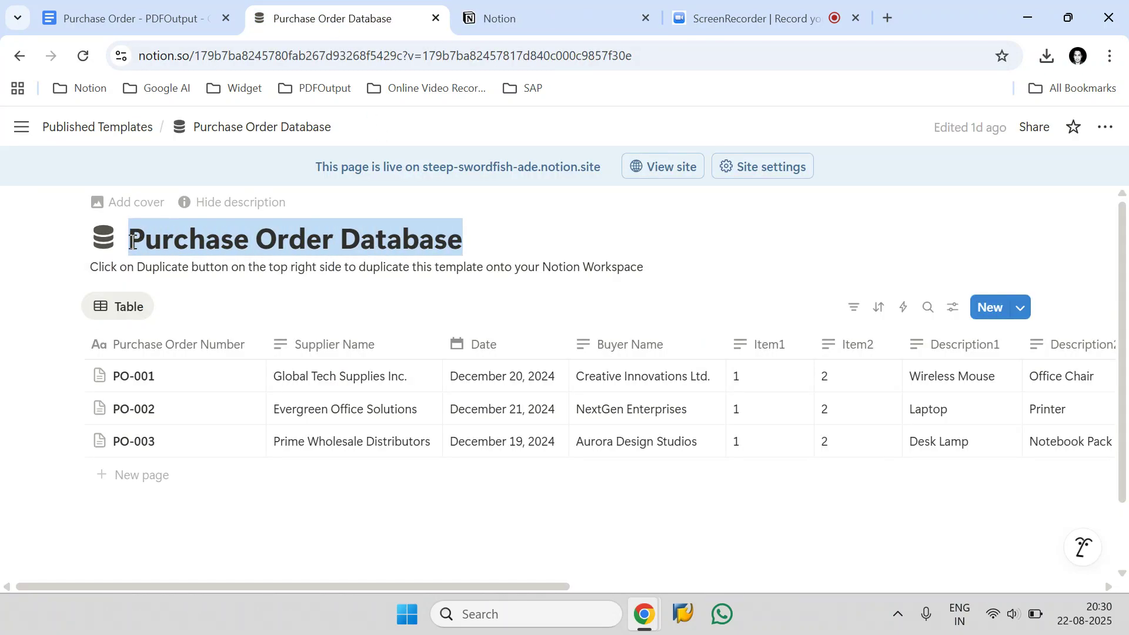
right_click(131, 241)
click(176, 254)
Step: In the Notion access request, search the pages for the copied title and choose Purchase Order Database
click(500, 17)
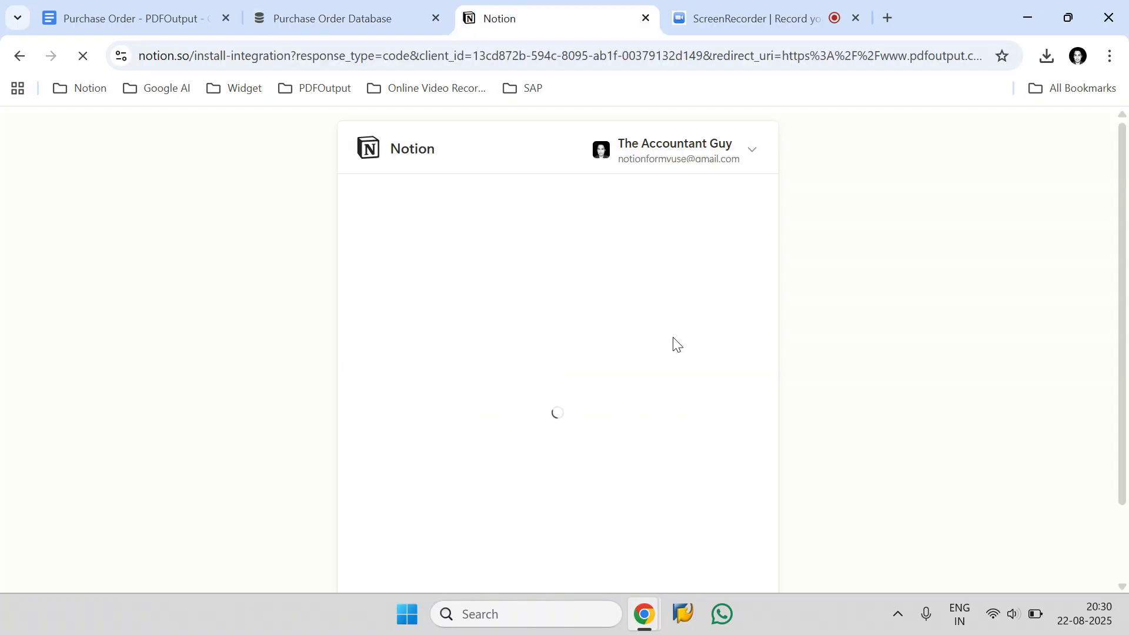
click(686, 411)
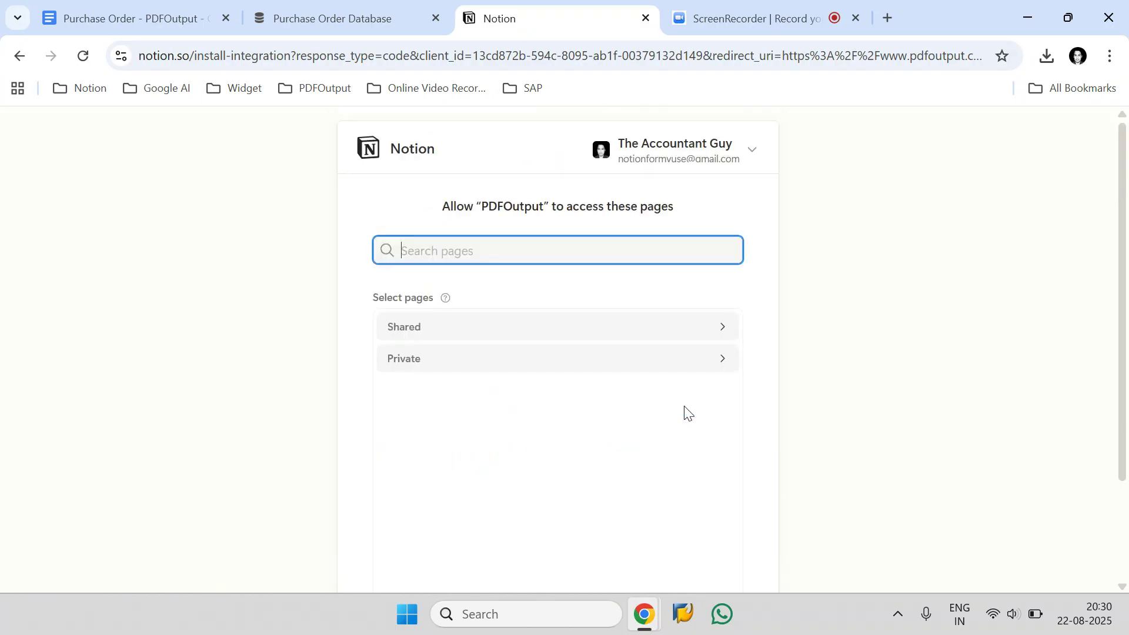
right_click(428, 253)
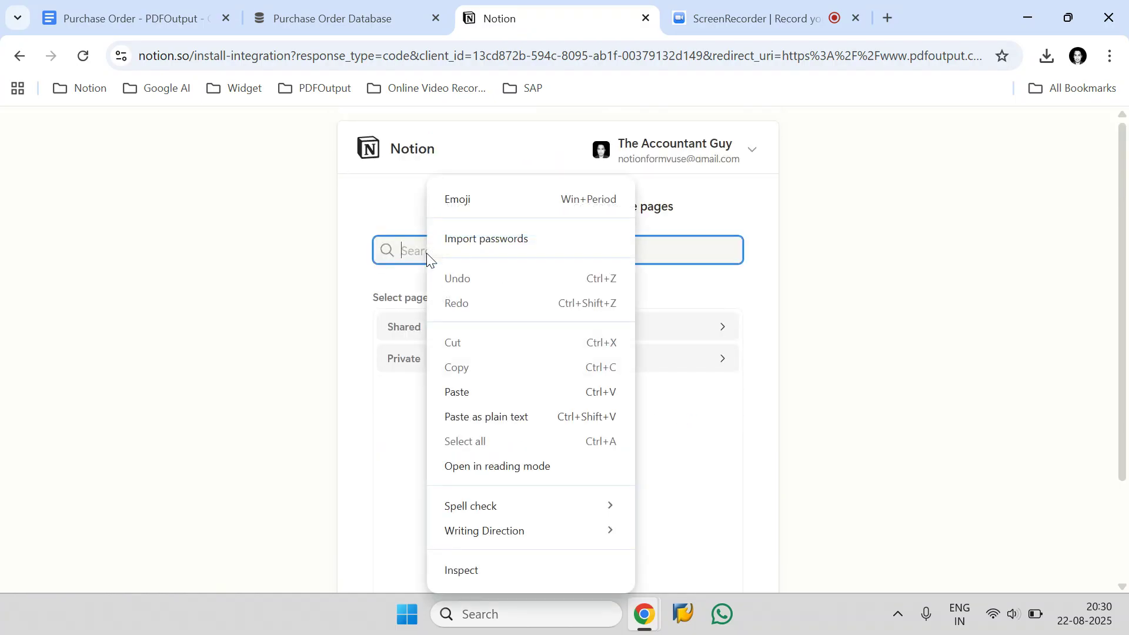
click(456, 391)
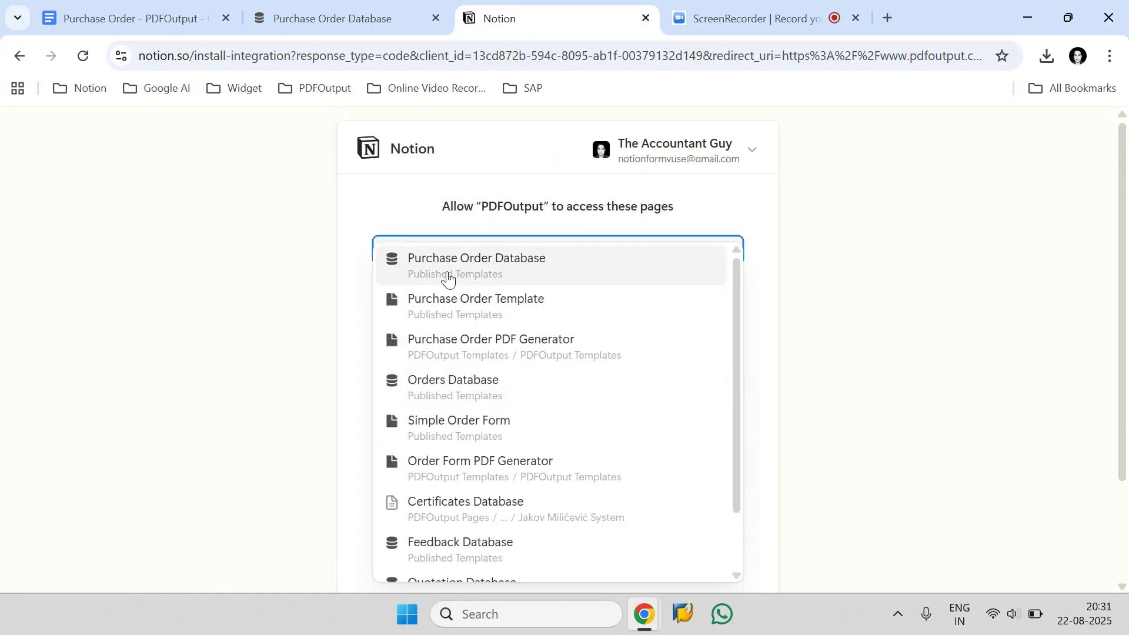
click(666, 280)
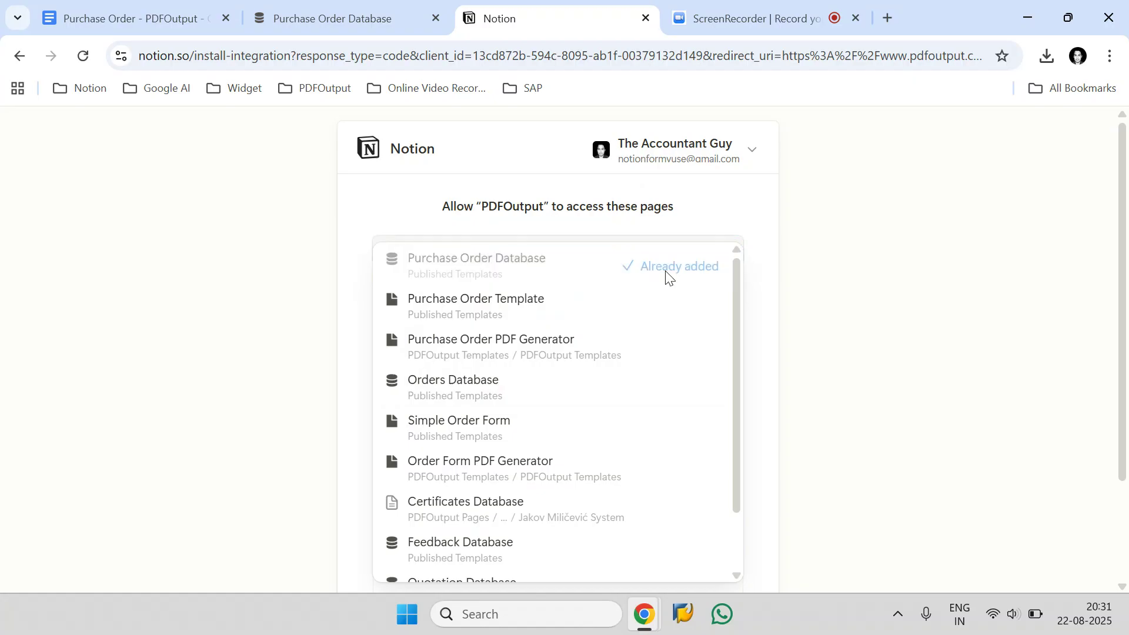
Step: Check the manually selected private pages for Purchase Order Database and allow PDFOutput to access them
click(869, 285)
click(663, 360)
scroll(662, 364, down, 1)
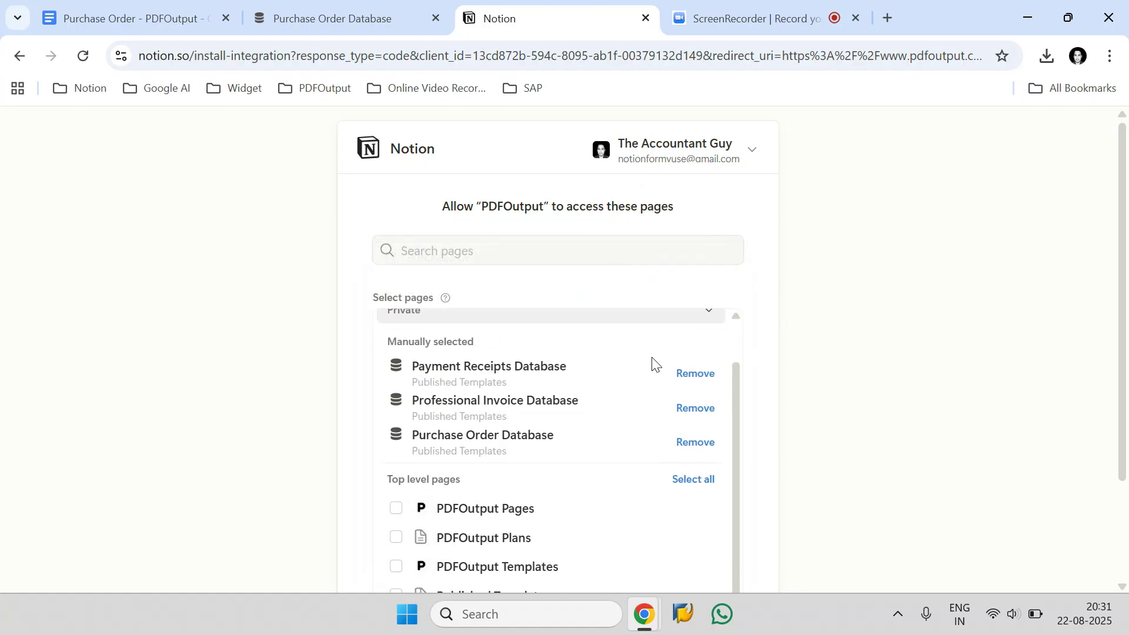
drag(412, 435, 569, 433)
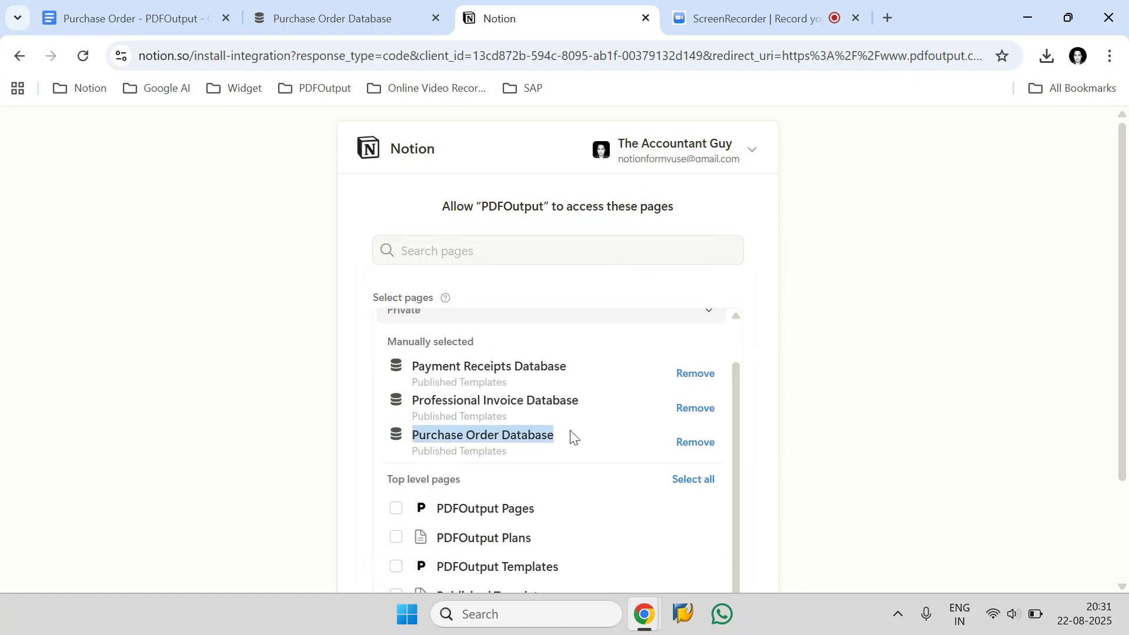
scroll(710, 413, down, 2)
click(668, 538)
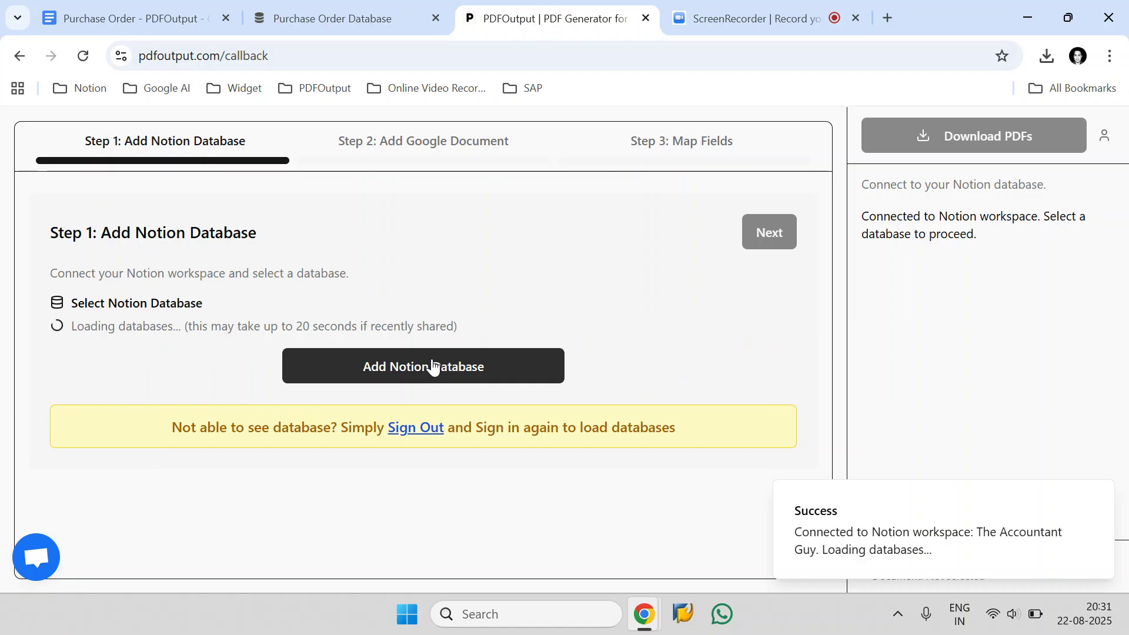
Step: Set Purchase Order Database as the Notion database and proceed to adding a Google document
click(88, 333)
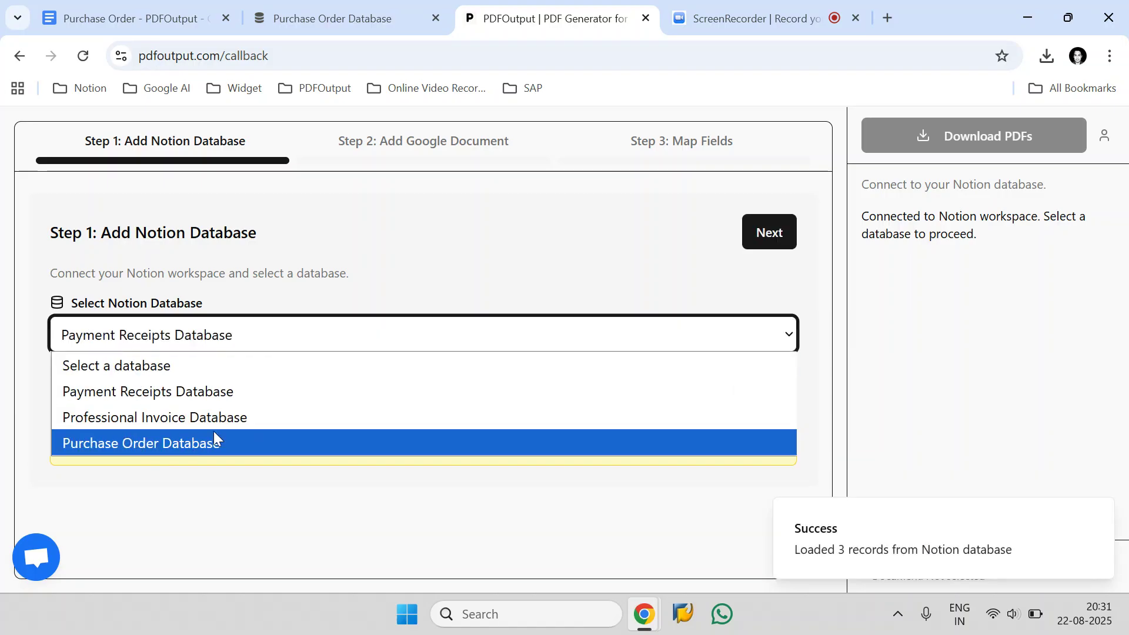
click(212, 442)
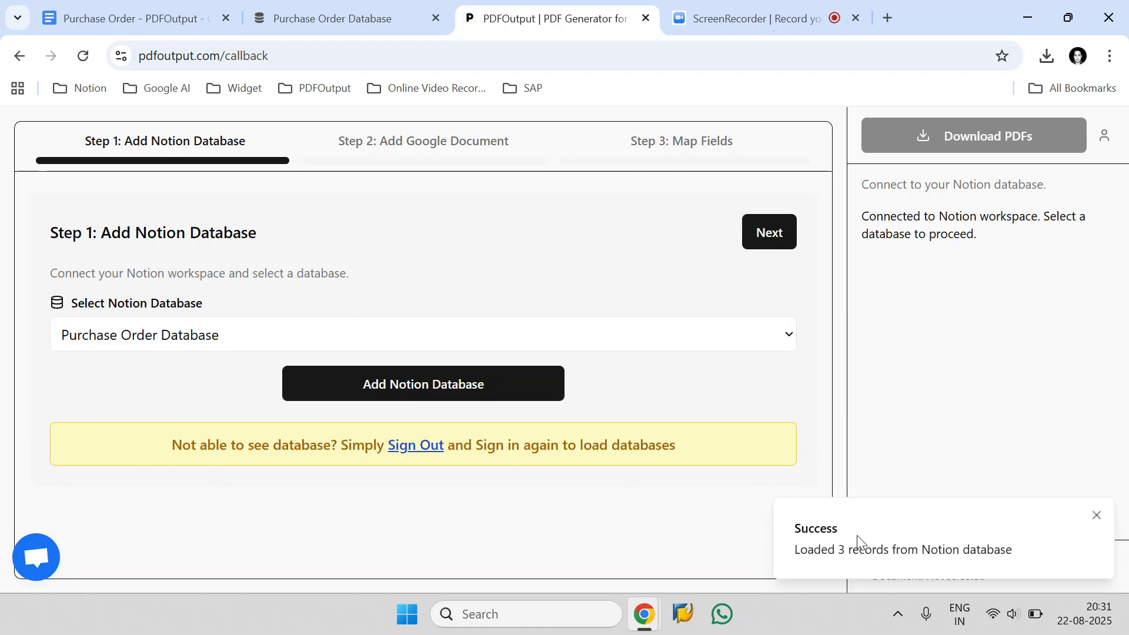
click(765, 244)
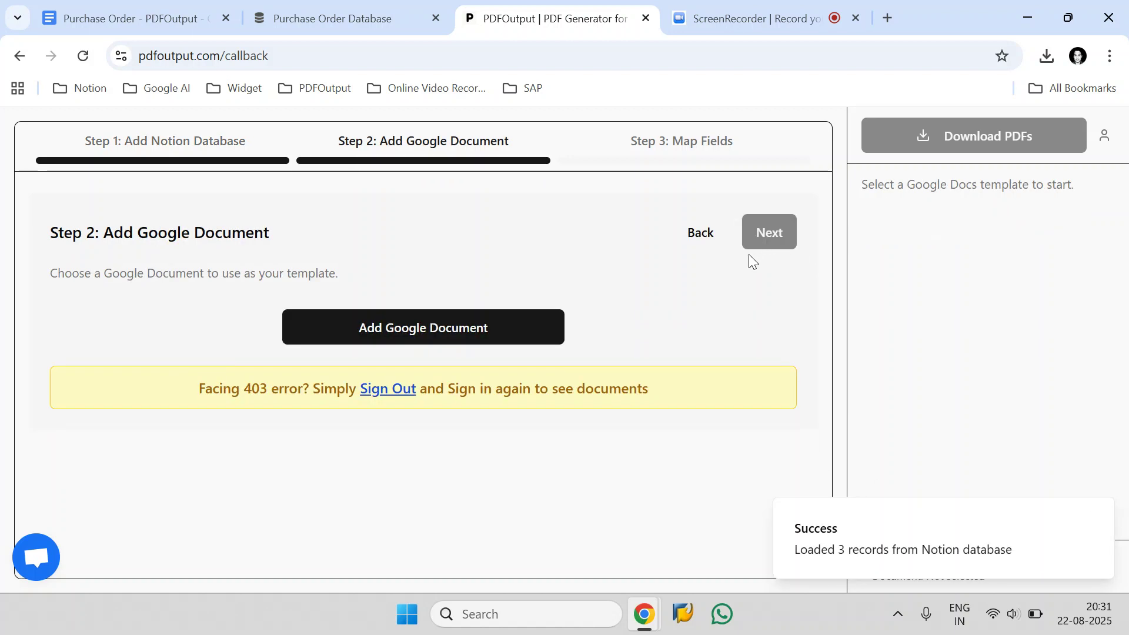
Step: Copy the title "Purchase Order - PDFOutput" from the Google Docs template
click(83, 14)
drag(263, 127, 41, 128)
right_click(77, 121)
click(114, 244)
Step: Add a Google document in PDFOutput by searching Documents for "Purchase Order - PDFOutput" and selecting that file
click(482, 7)
click(441, 317)
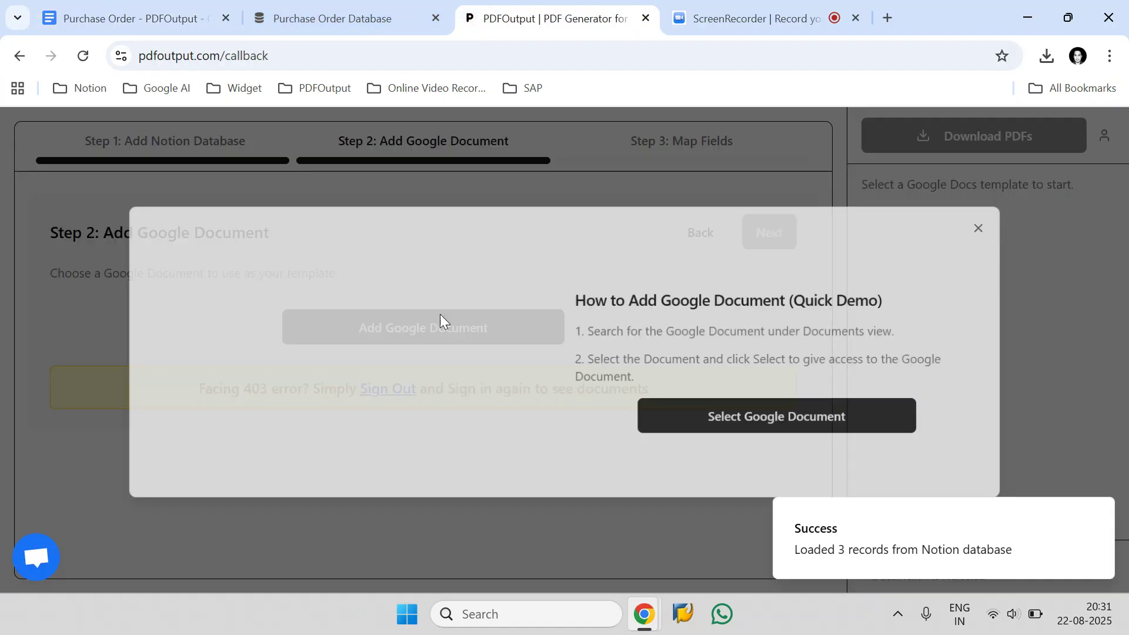
click(743, 415)
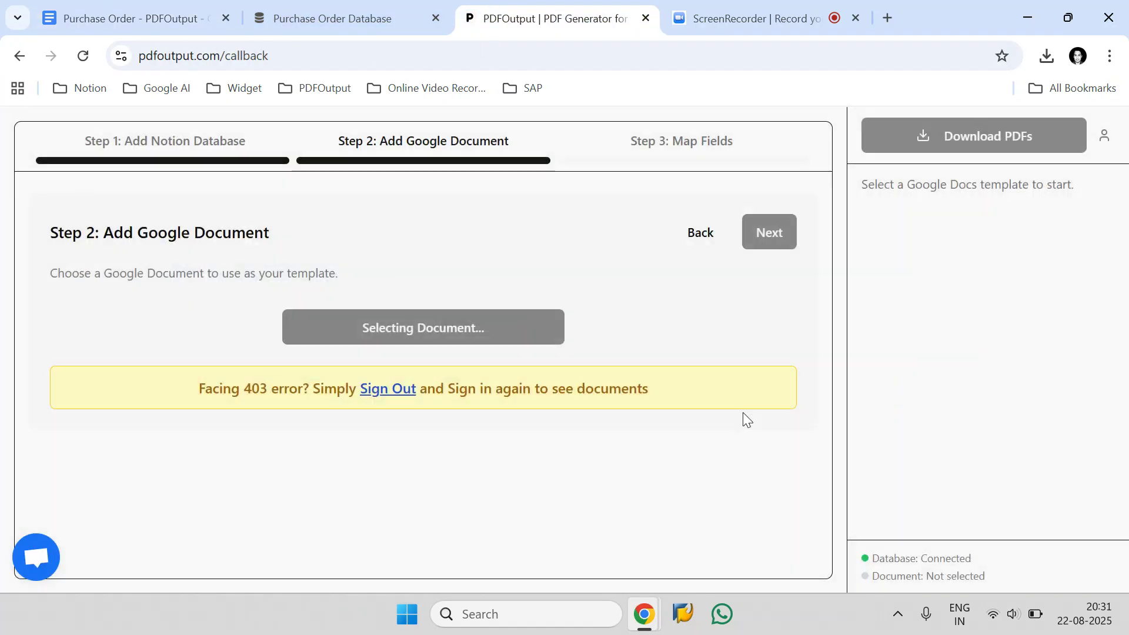
click(360, 214)
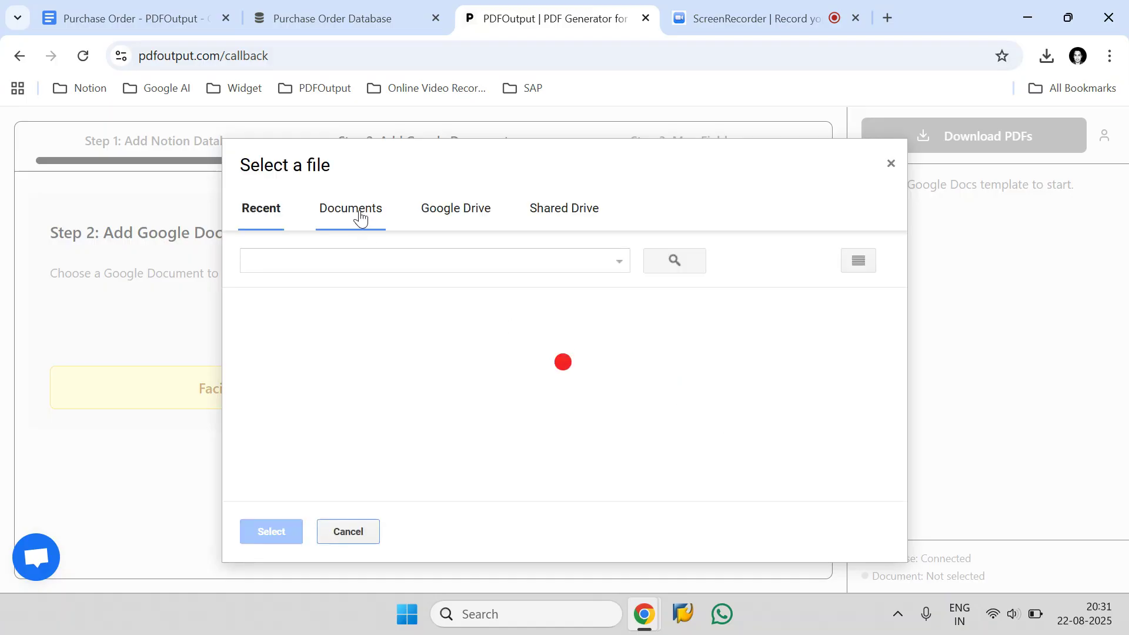
right_click(316, 259)
click(359, 392)
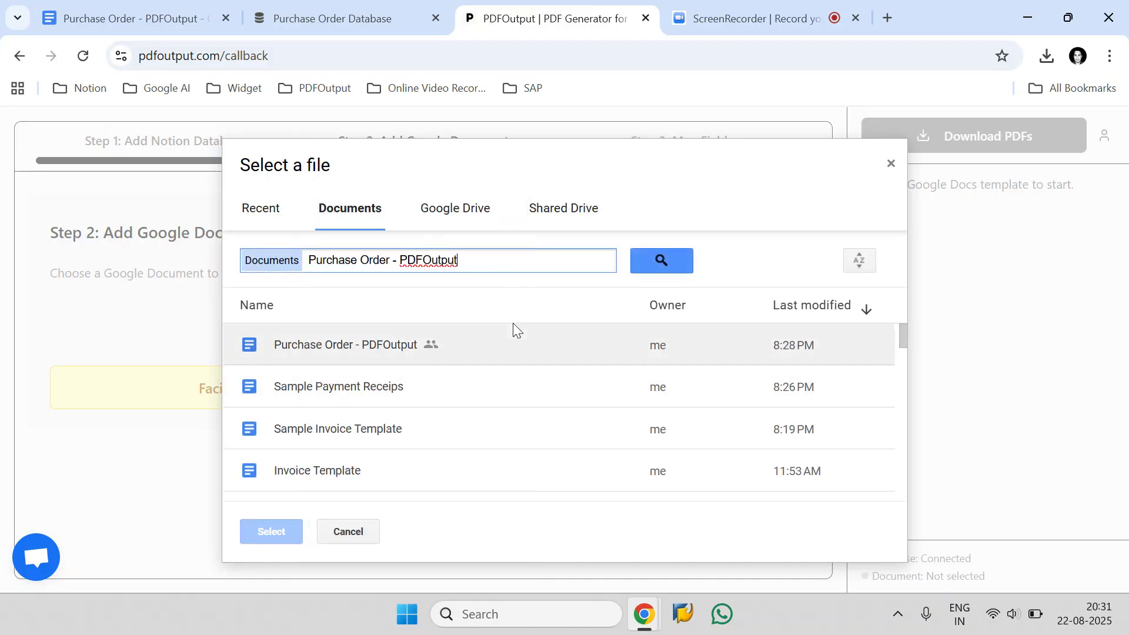
click(640, 263)
click(344, 348)
click(281, 530)
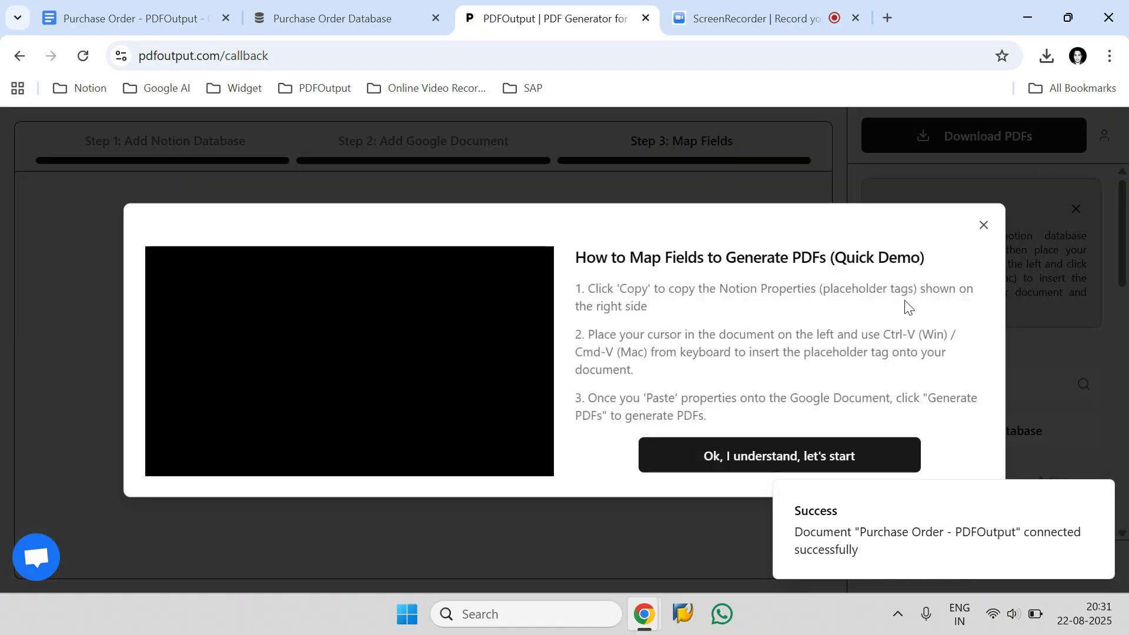
Step: Dismiss the field-mapping demo and look through the Notion properties available for mapping
click(804, 459)
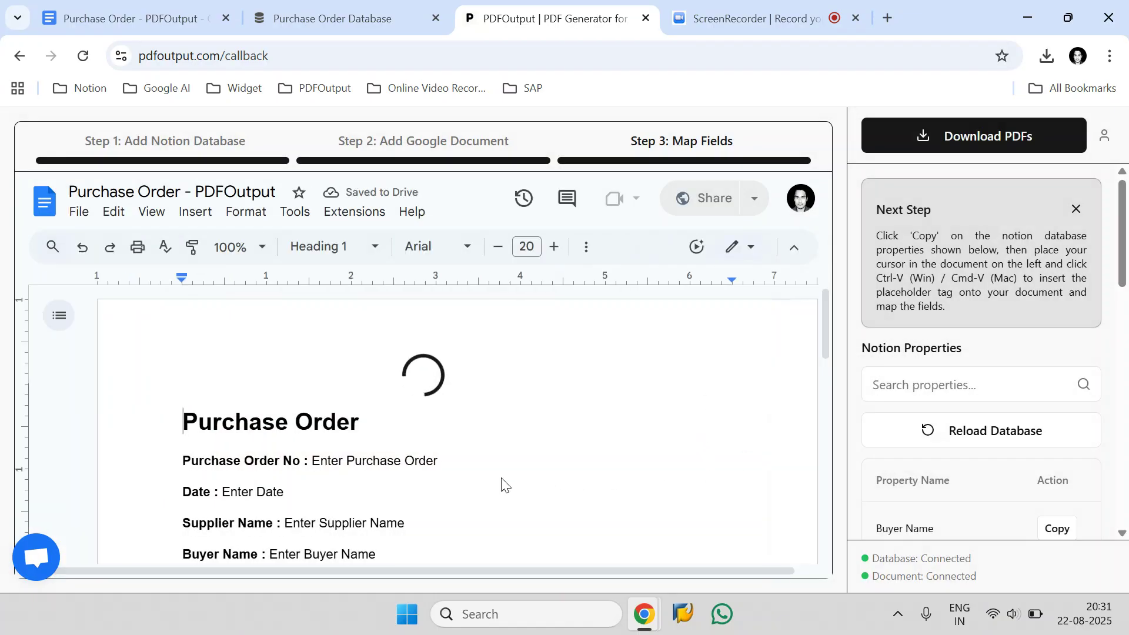
scroll(1082, 453, down, 5)
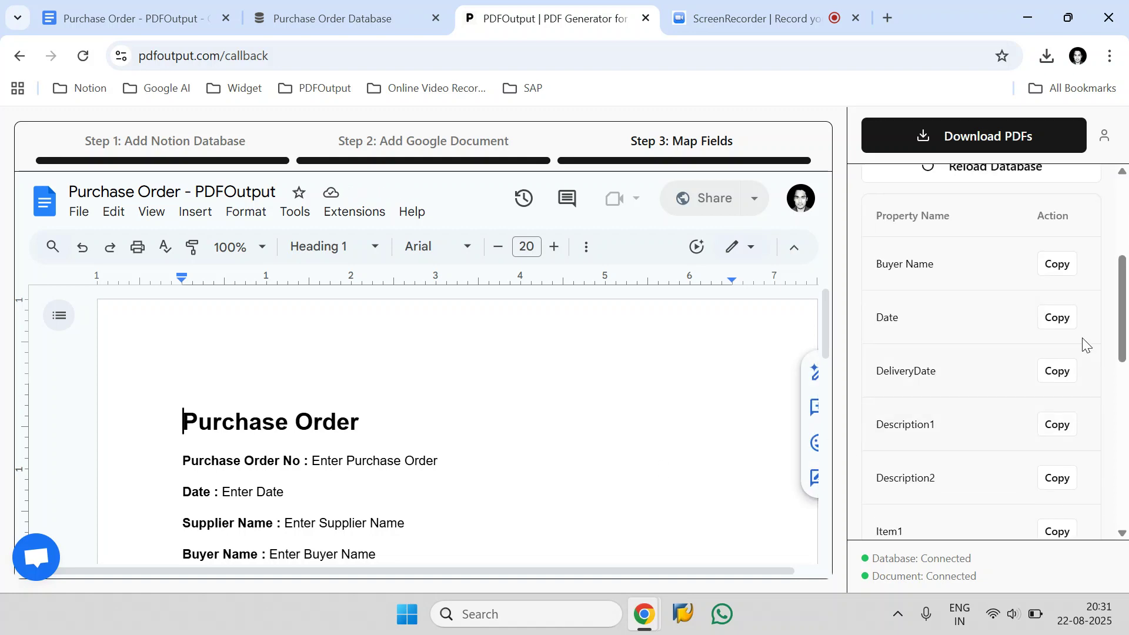
scroll(981, 343, down, 3)
scroll(478, 445, down, 3)
scroll(265, 443, up, 3)
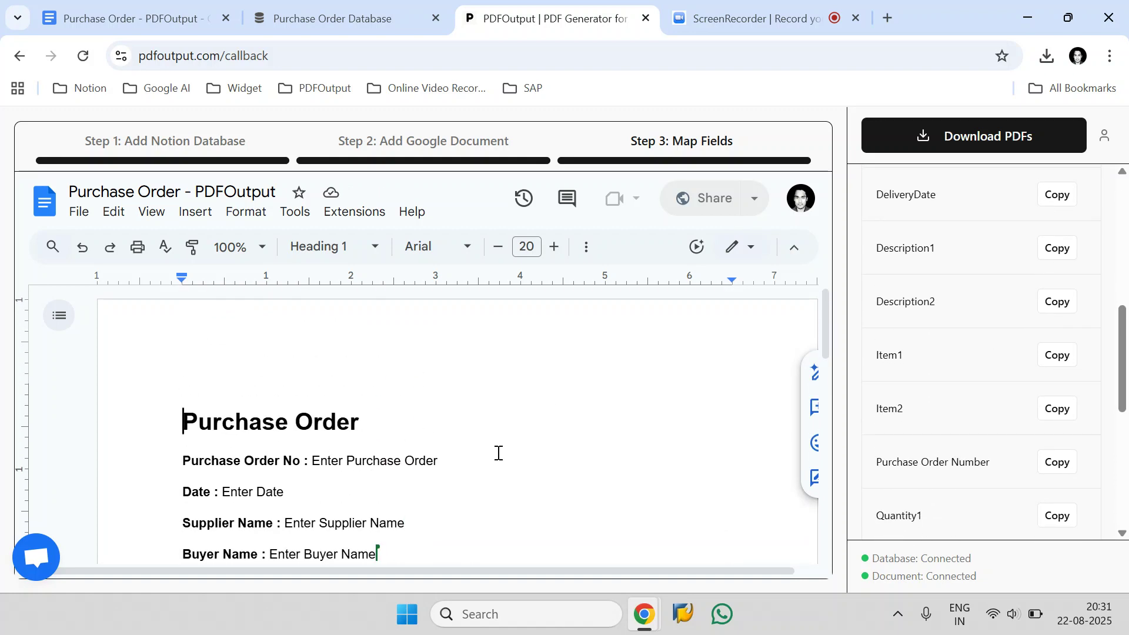
scroll(971, 398, up, 6)
Step: Find the Purchase Order Number property and replace the template text after "Purchase Order No :" with {{Purchase Order Number}}
click(960, 304)
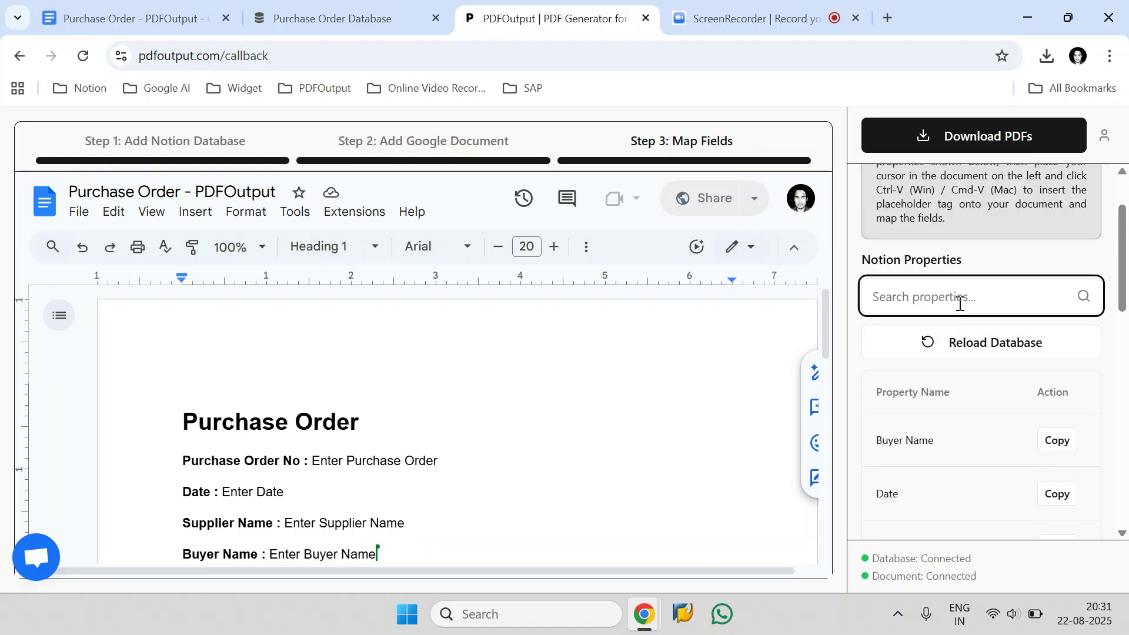
text(Purchase)
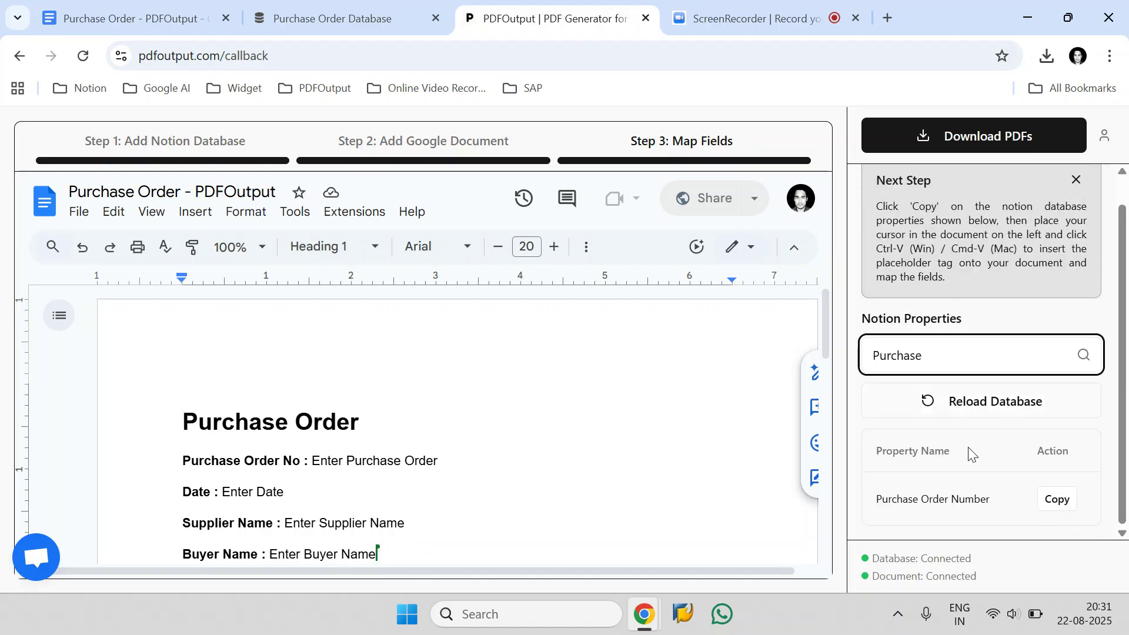
click(1041, 505)
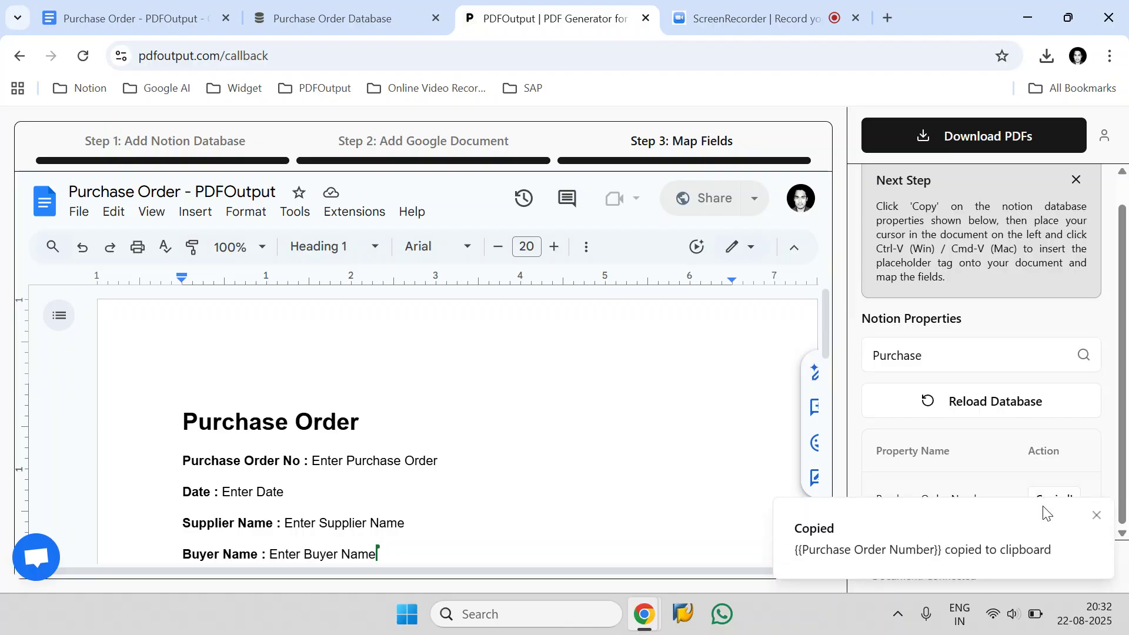
drag(440, 461, 315, 457)
key(BackSpace)
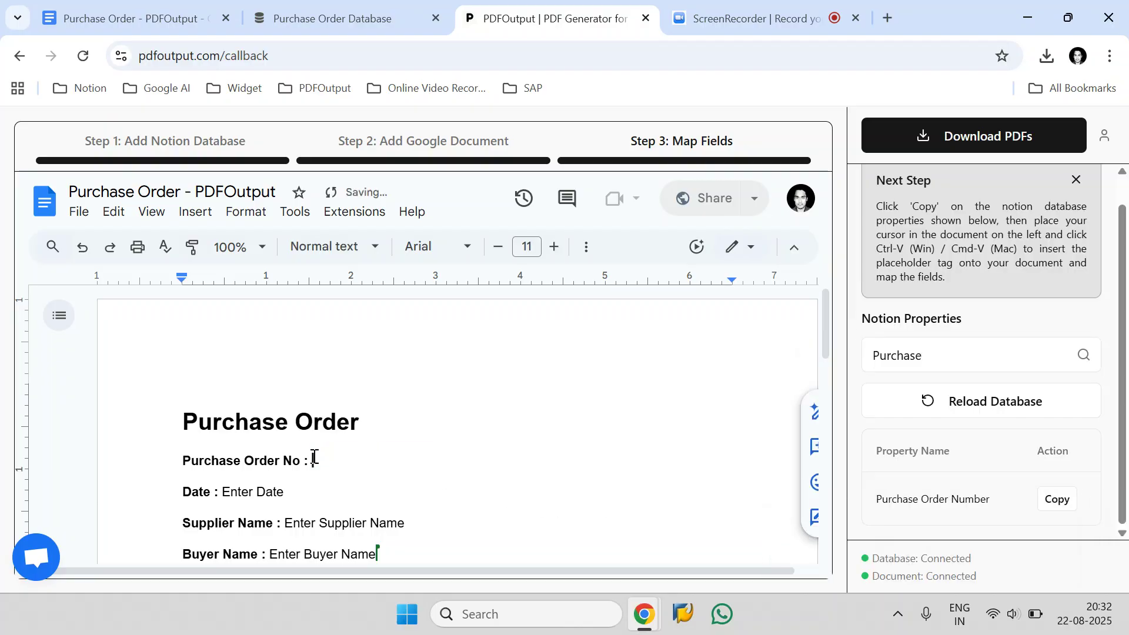
key(ctrl+v)
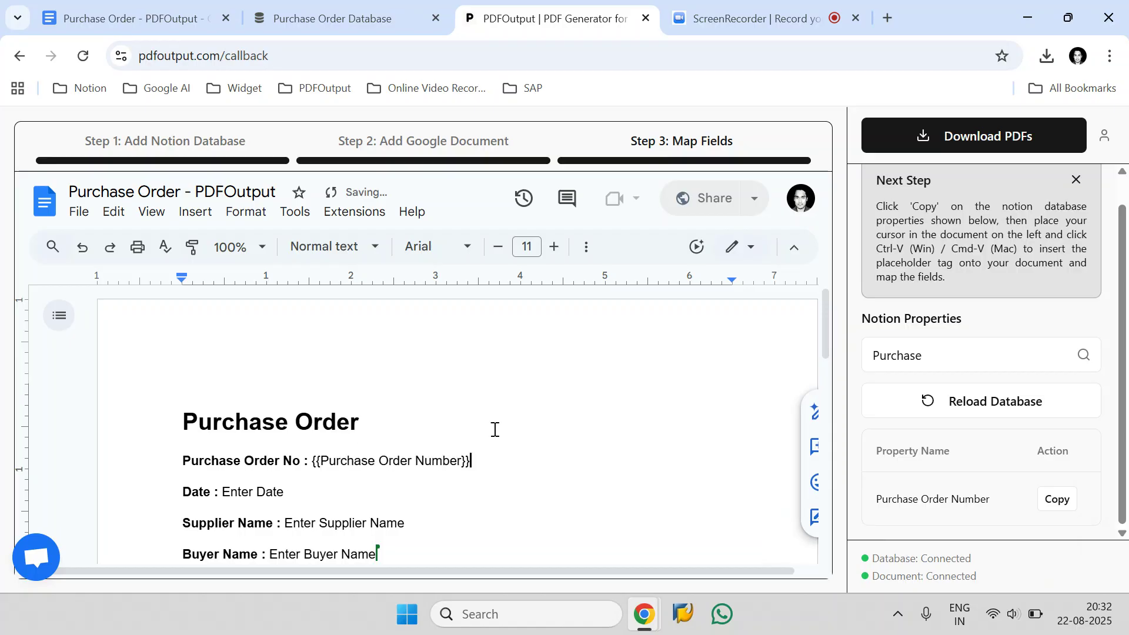
Step: Find the Date property and replace the "Enter Date" text in the template with the {{Date}} tag
double_click(1021, 356)
text(Date)
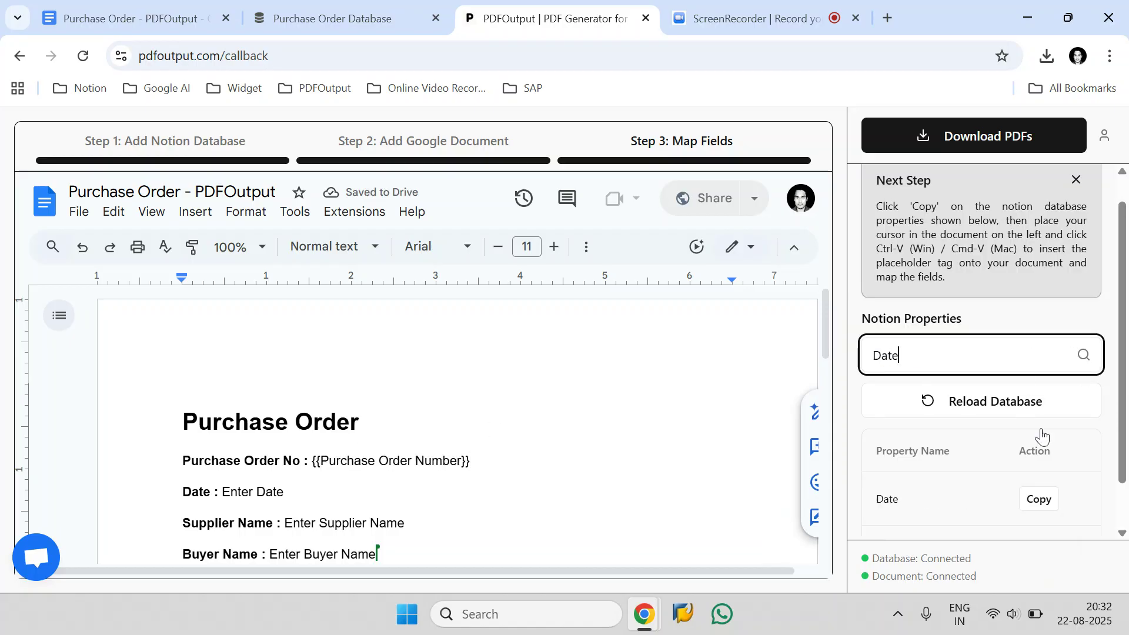
click(1040, 500)
drag(284, 493, 224, 494)
key(BackSpace)
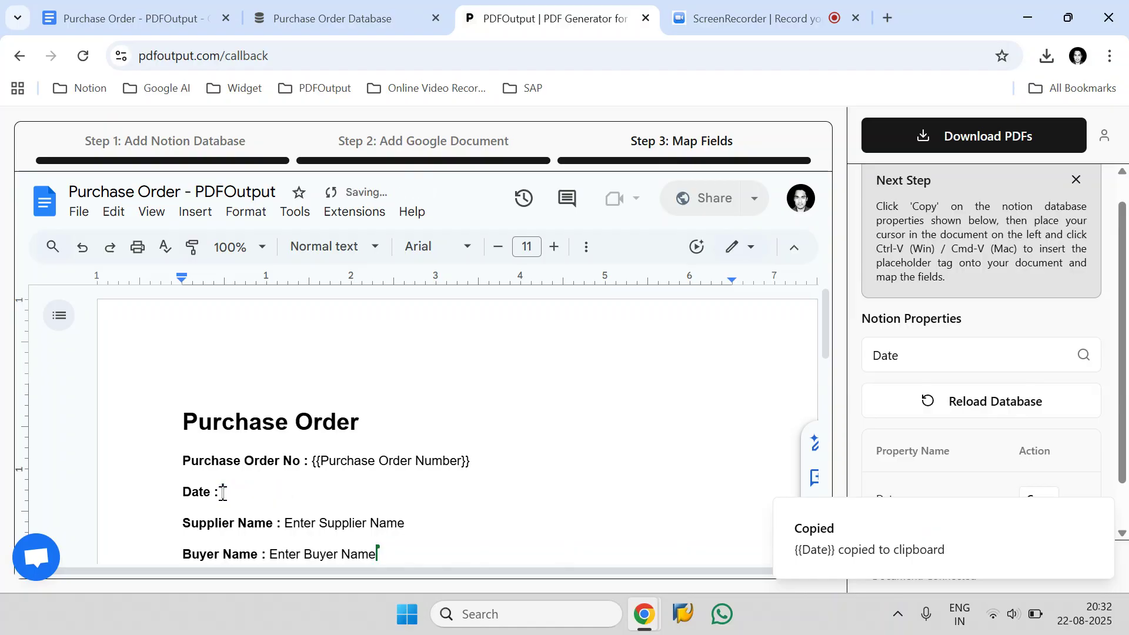
key(ctrl+v)
Step: Find the Supplier Name property and replace "Enter Supplier Name" in the template with the {{Supplier Name}} tag
double_click(1016, 348)
text(Sup)
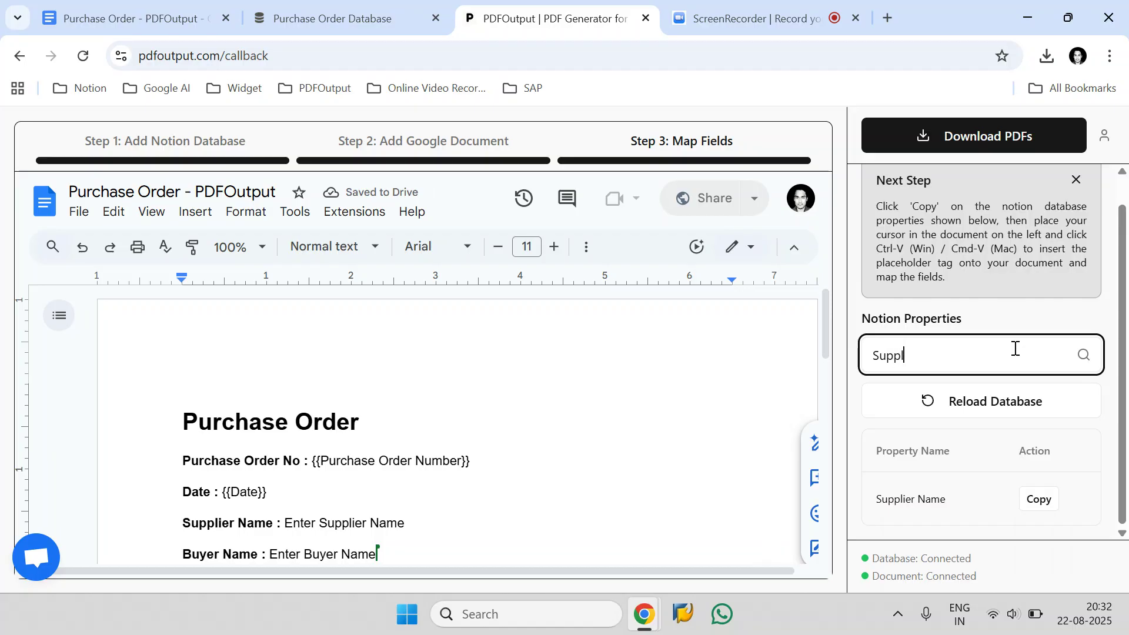
click(1039, 499)
scroll(376, 530, down, 2)
drag(402, 439, 291, 431)
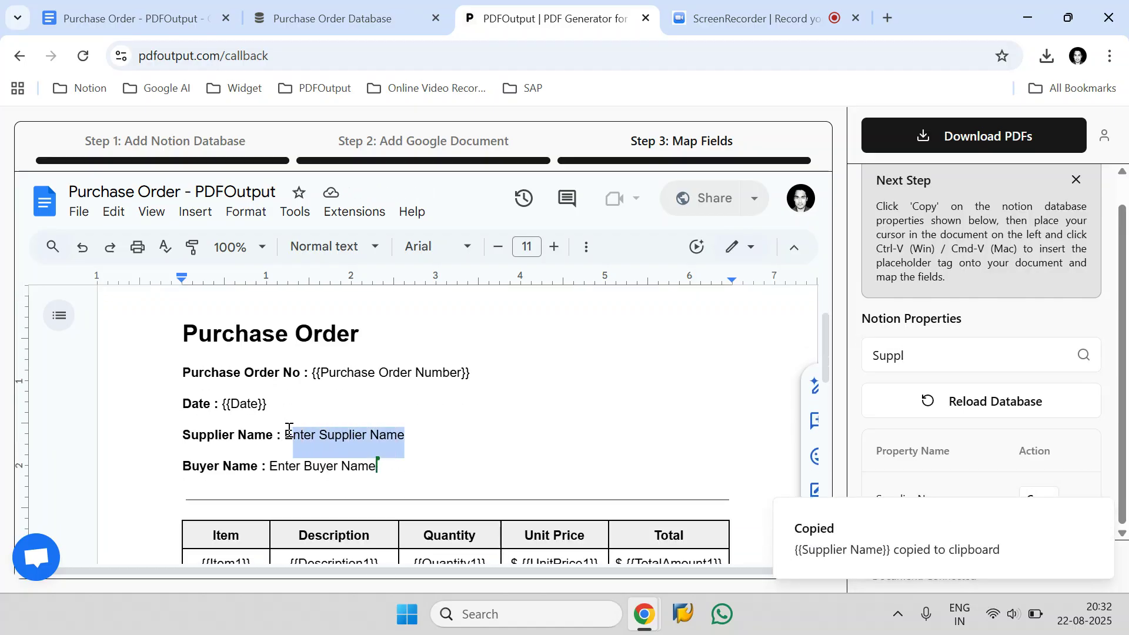
key(BackSpace)
key(ctrl+v)
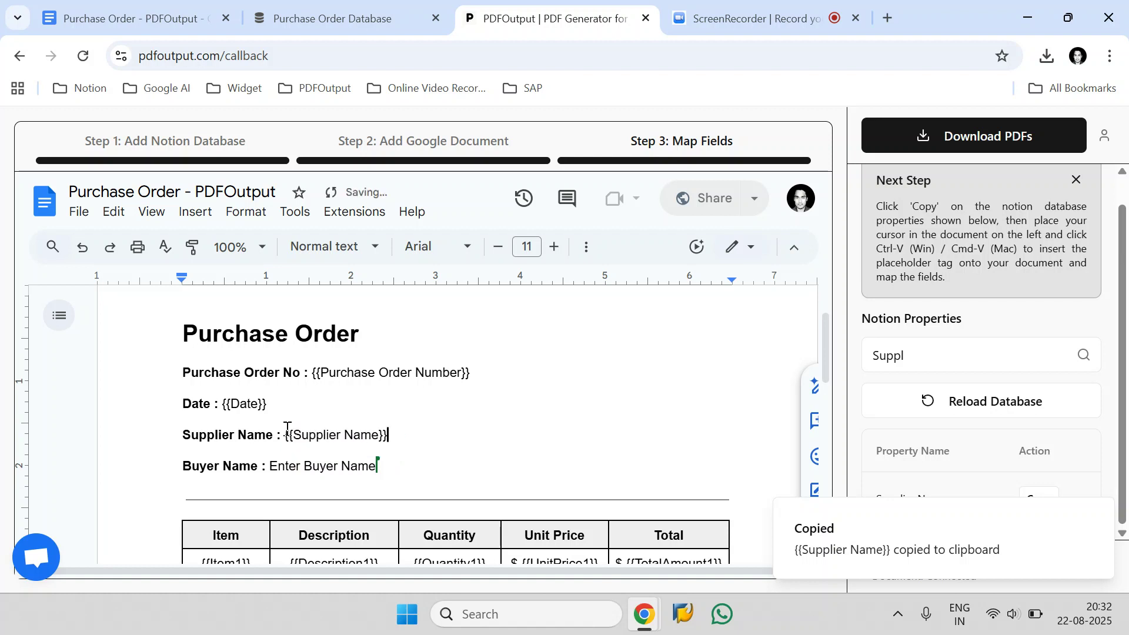
Step: Find the Buyer Name property and replace "Enter Buyer Name" in the template with the {{Buyer Name}} tag
click(978, 352)
key(ctrl+a)
text(Buyer)
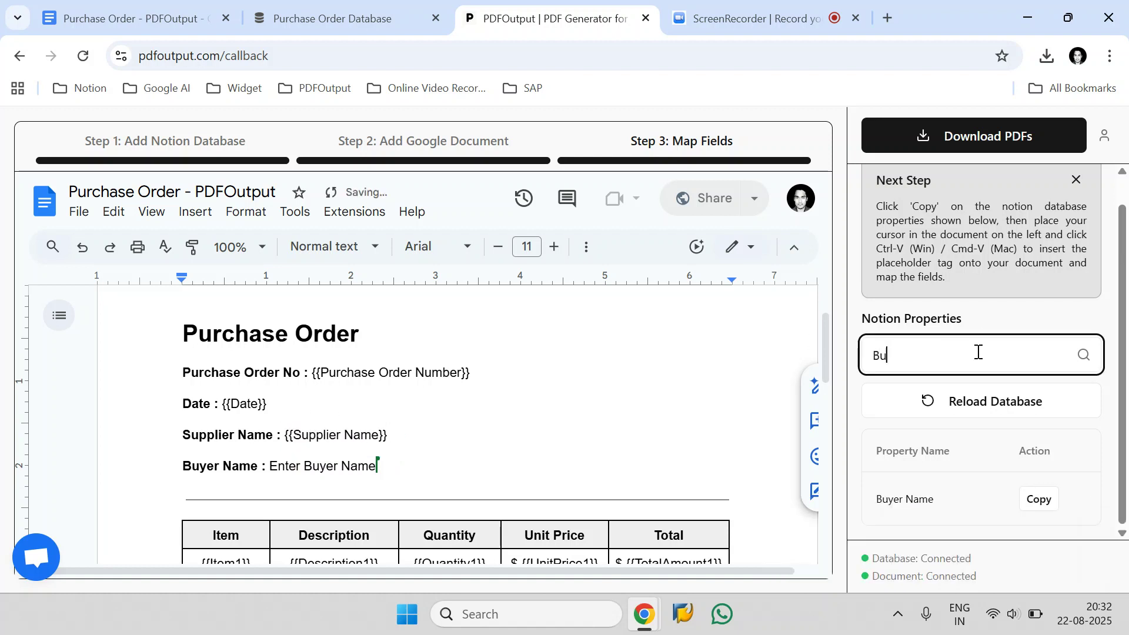
click(1051, 507)
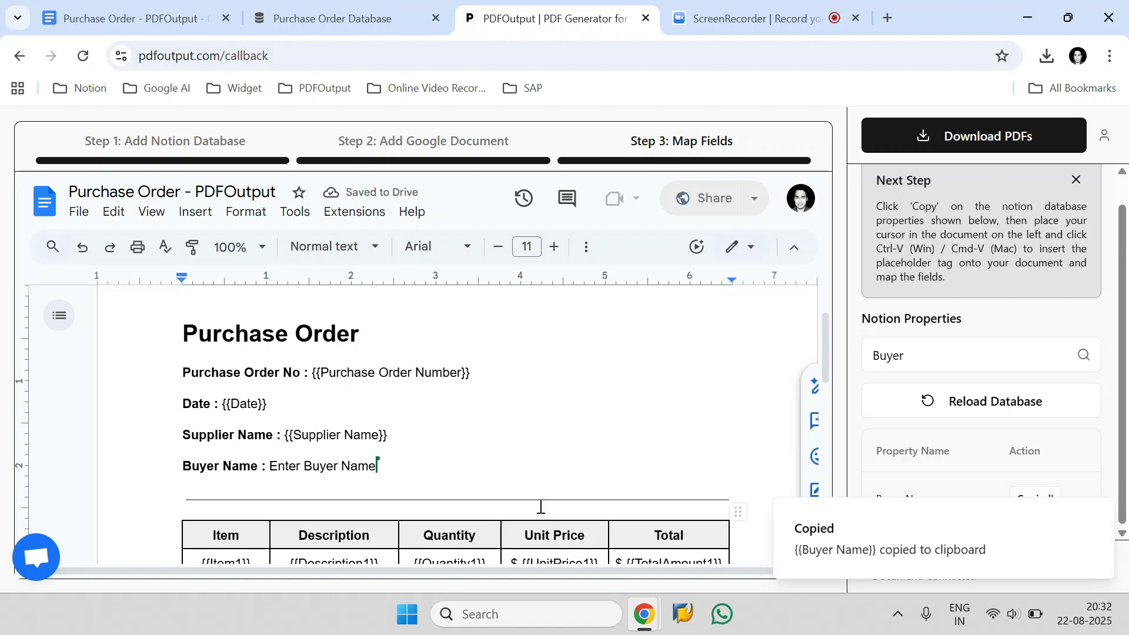
drag(377, 467, 274, 466)
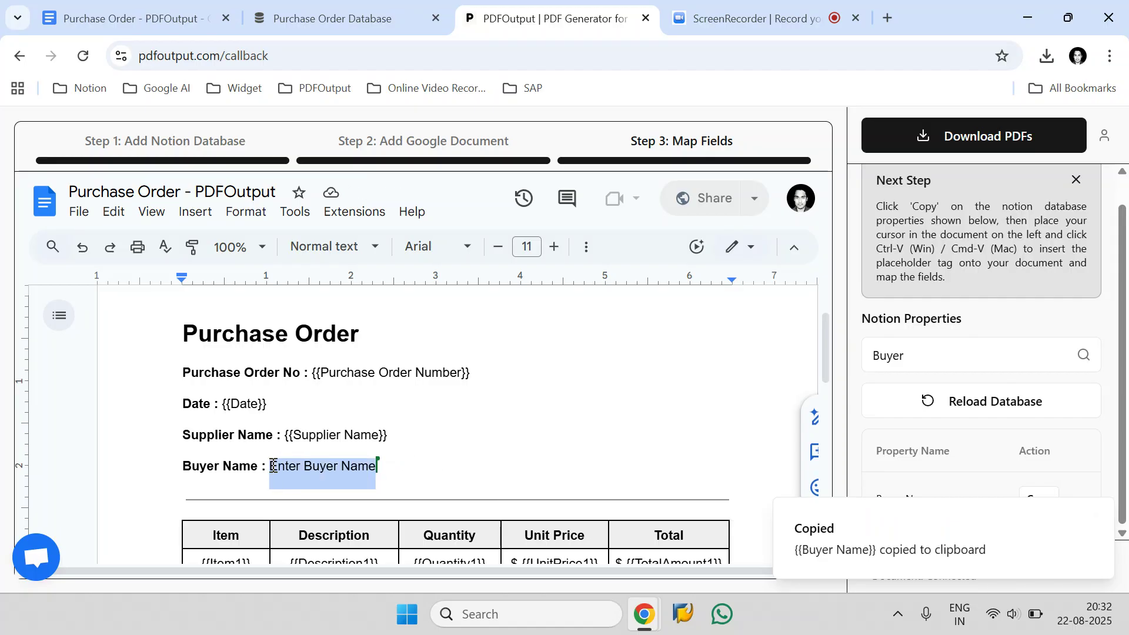
key(BackSpace)
key(ctrl+v)
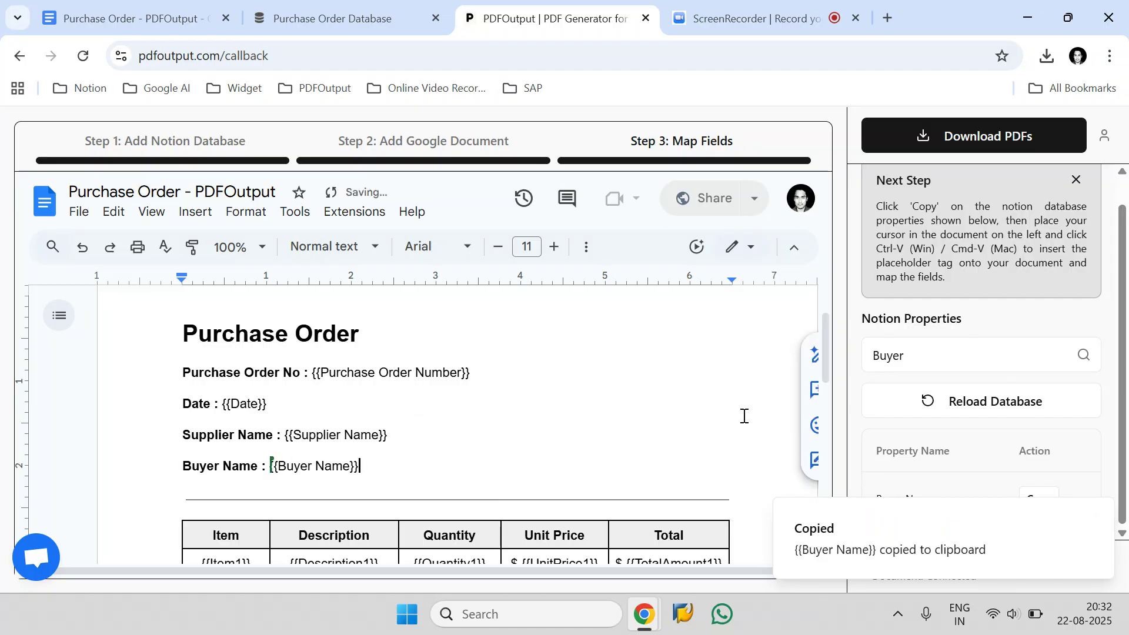
Step: Check the placeholder tags in the template's item table and notes, and set the PDF export range to All Rows
scroll(381, 394, down, 5)
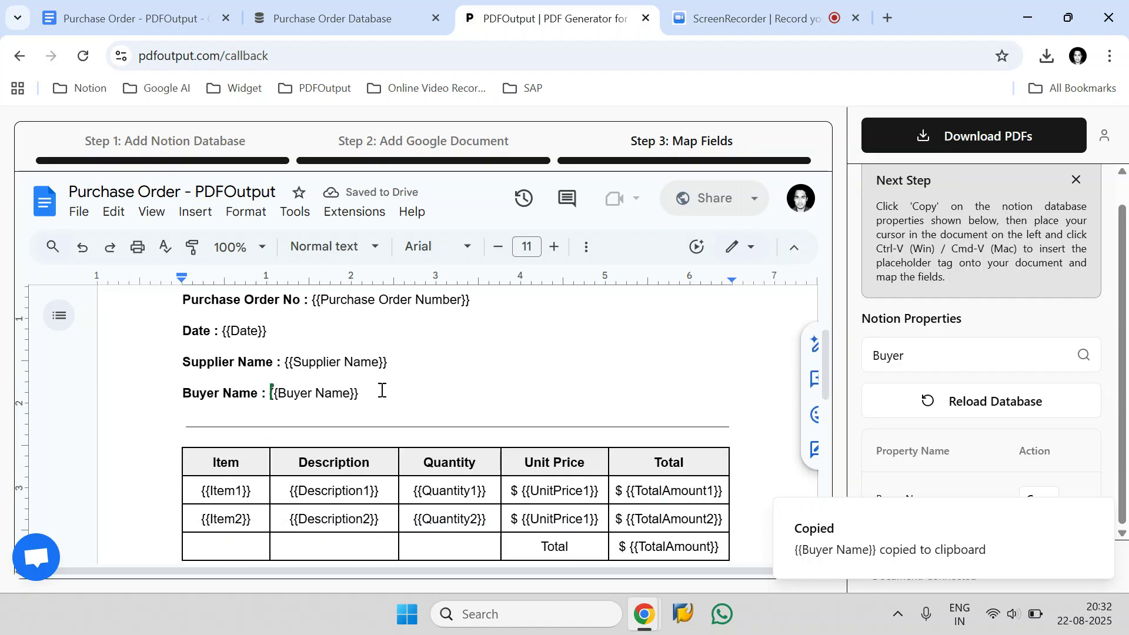
scroll(381, 389, up, 3)
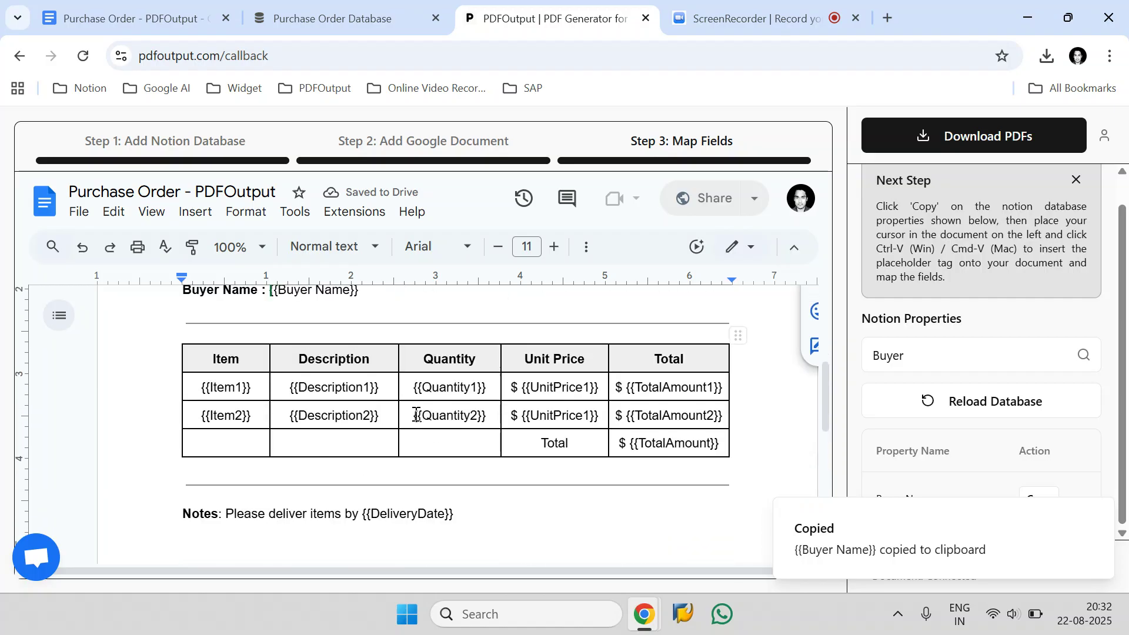
scroll(432, 423, down, 3)
scroll(435, 423, up, 7)
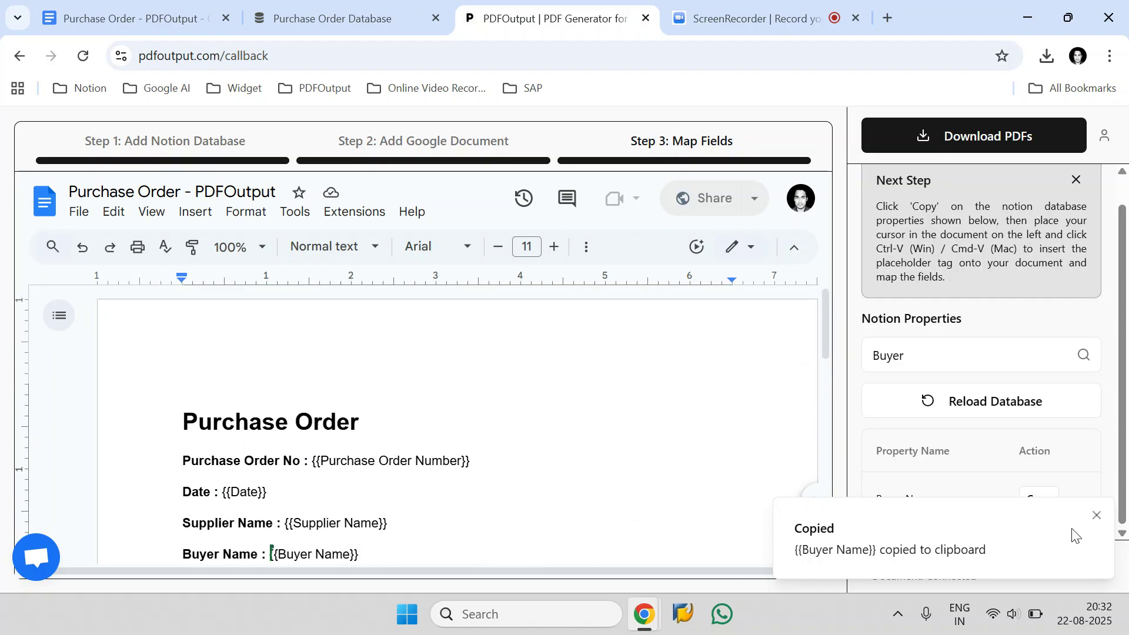
click(1096, 516)
click(971, 137)
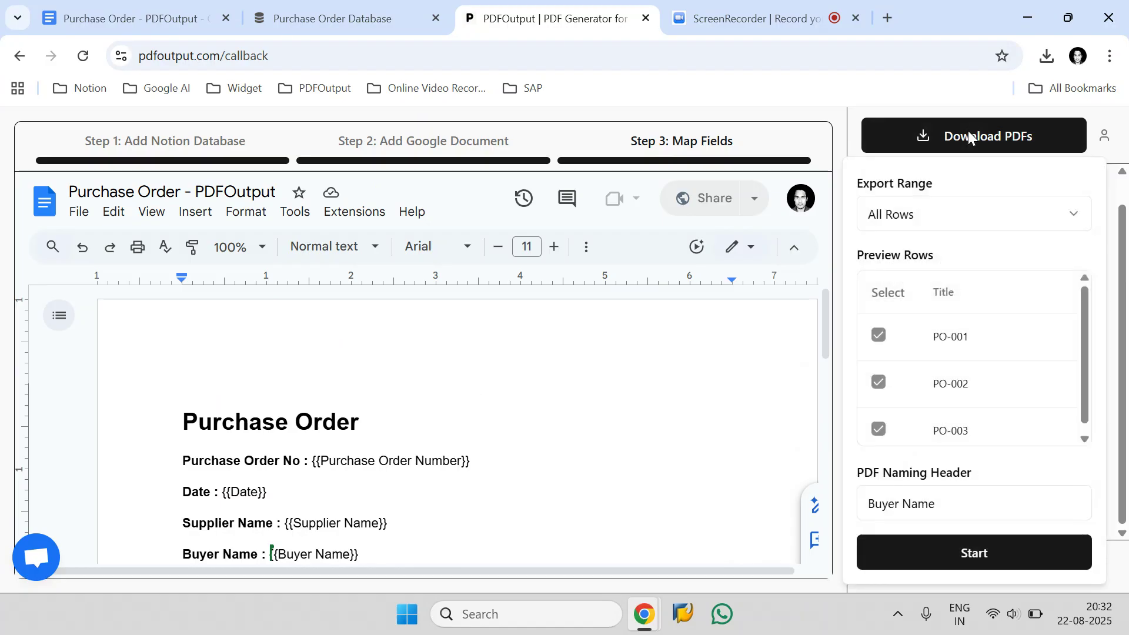
click(921, 215)
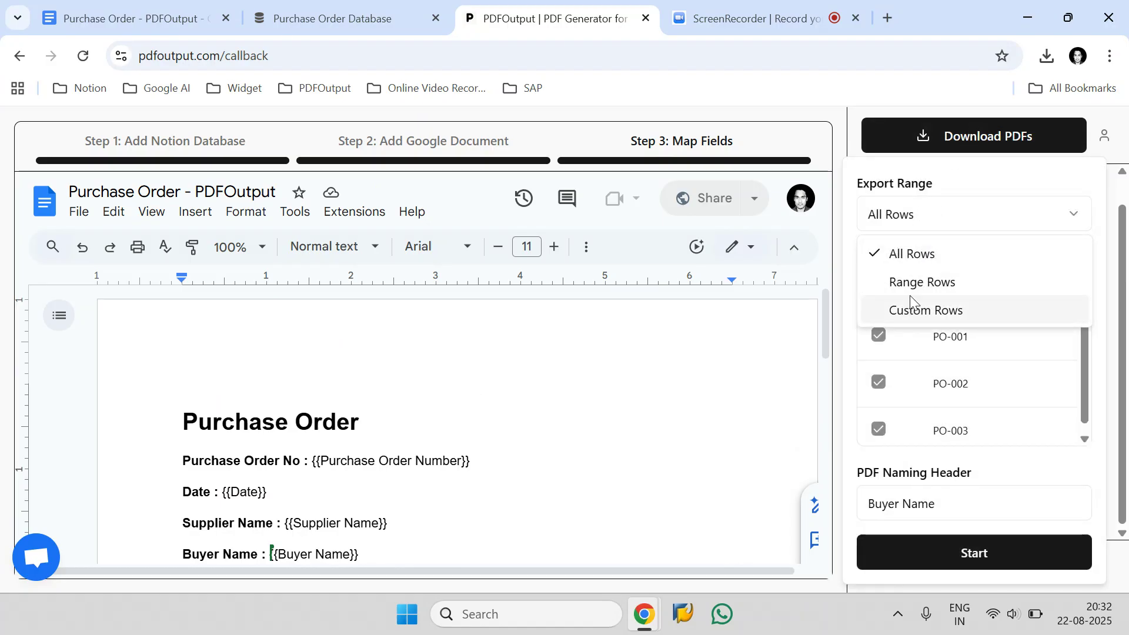
click(912, 254)
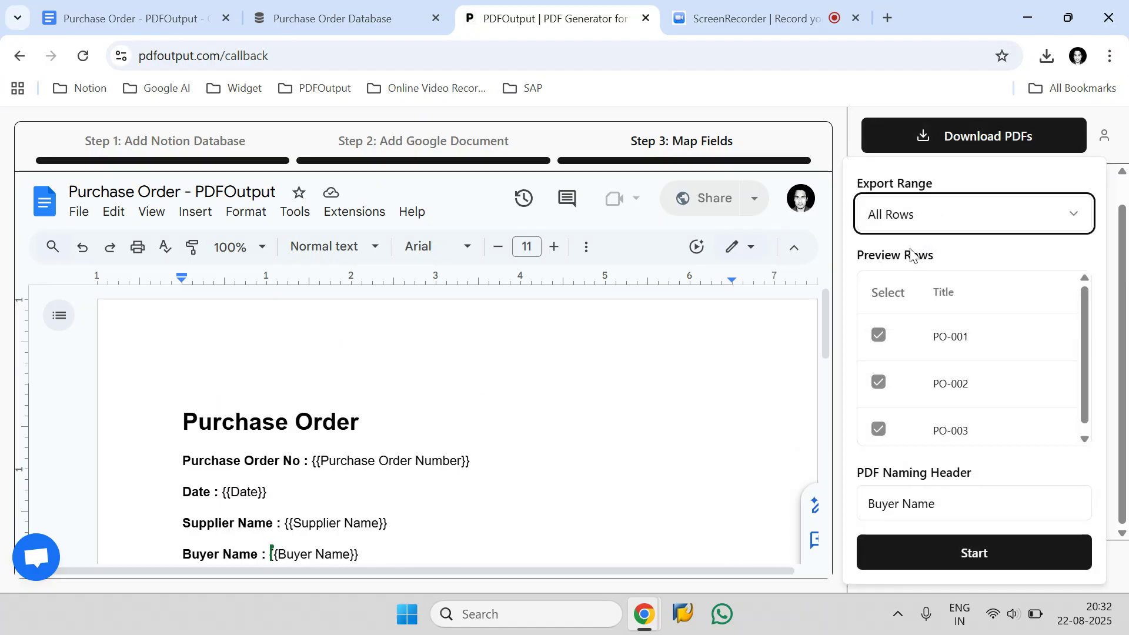
Step: Set the PDF naming header to Purchase Order Number
click(923, 505)
scroll(926, 480, down, 5)
scroll(942, 447, down, 1)
scroll(958, 421, up, 4)
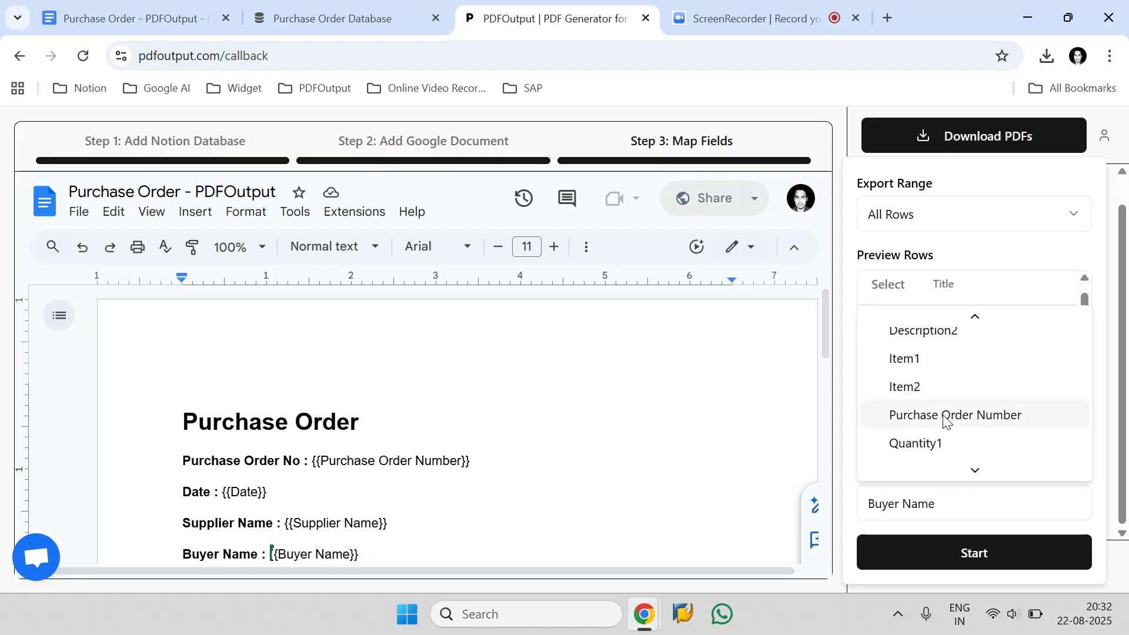
click(941, 422)
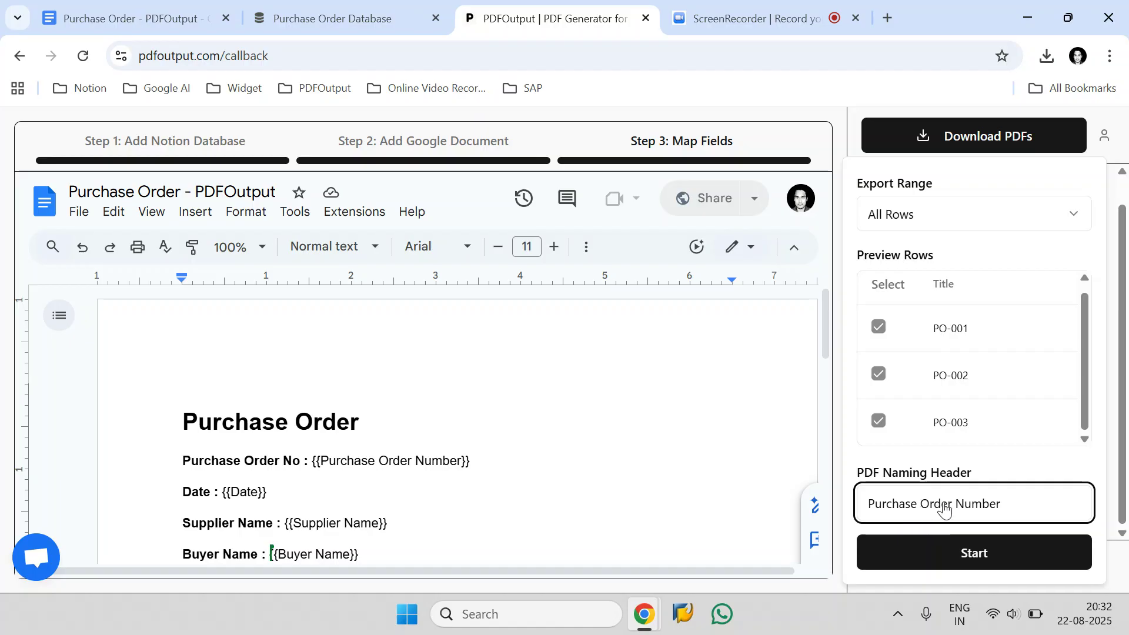
Step: Start generating the PDFs, checking the purchase order numbers in the Notion Purchase Order Database before and after
click(294, 18)
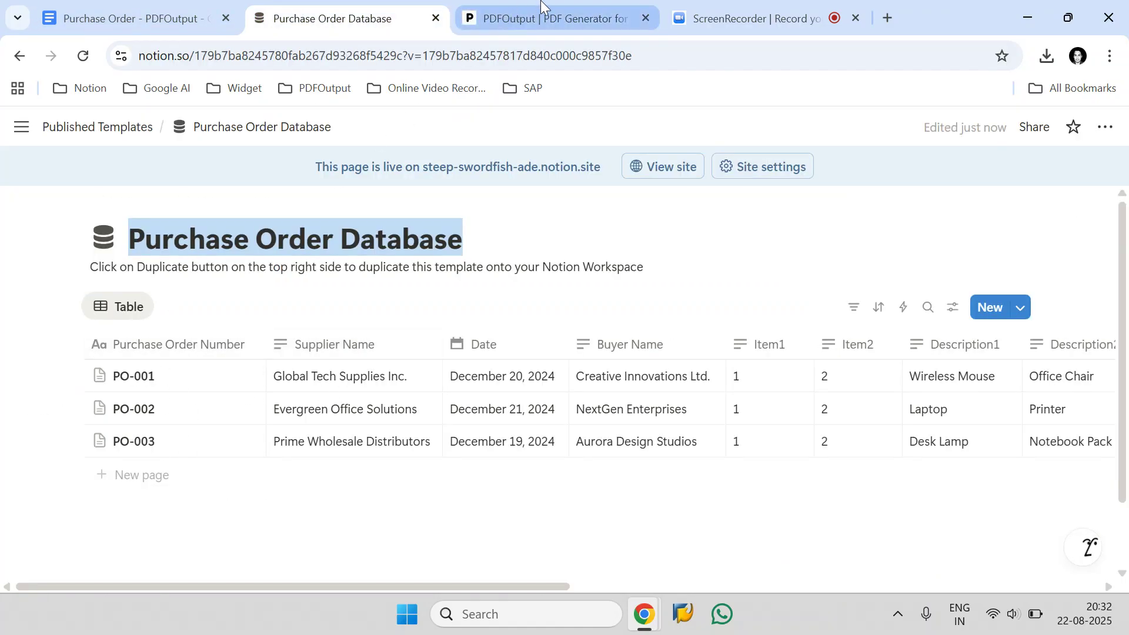
click(530, 17)
click(996, 555)
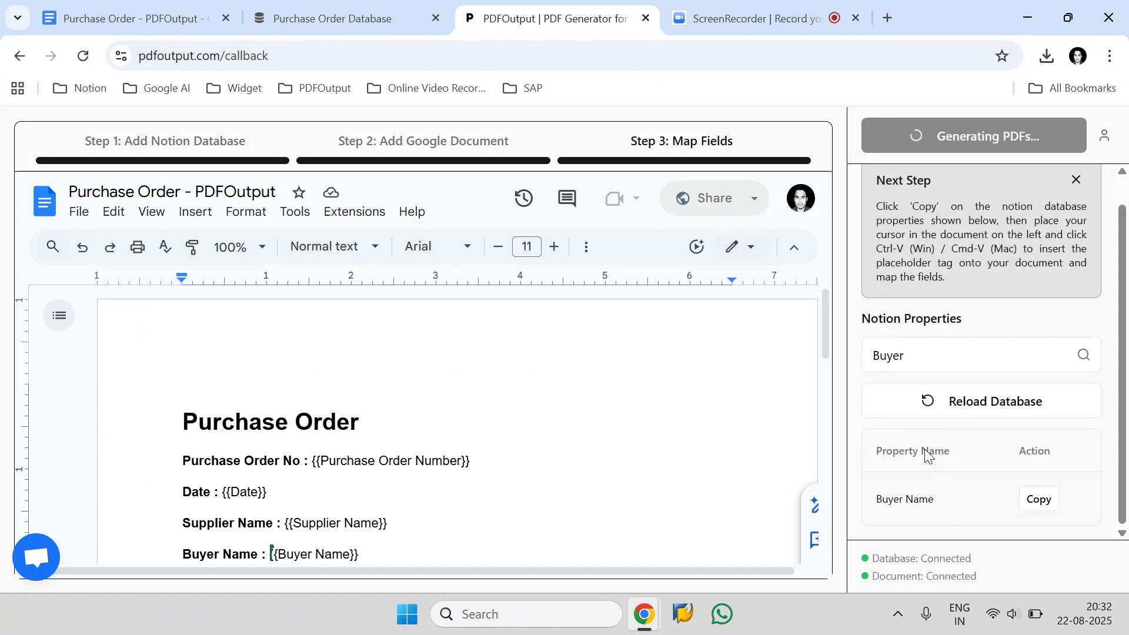
click(289, 16)
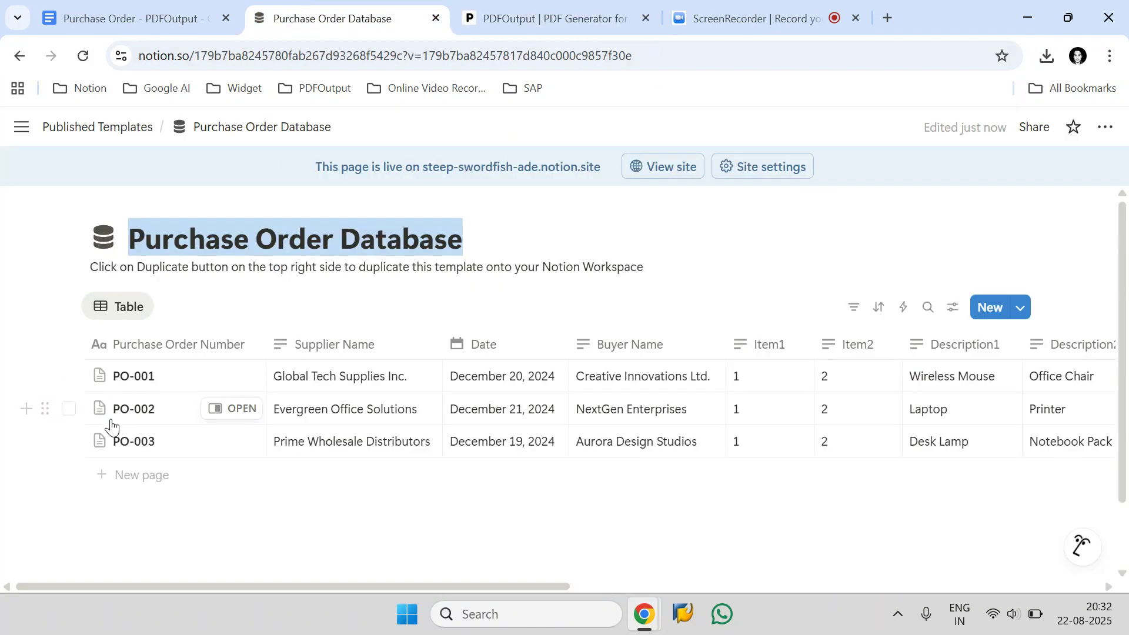
click(466, 16)
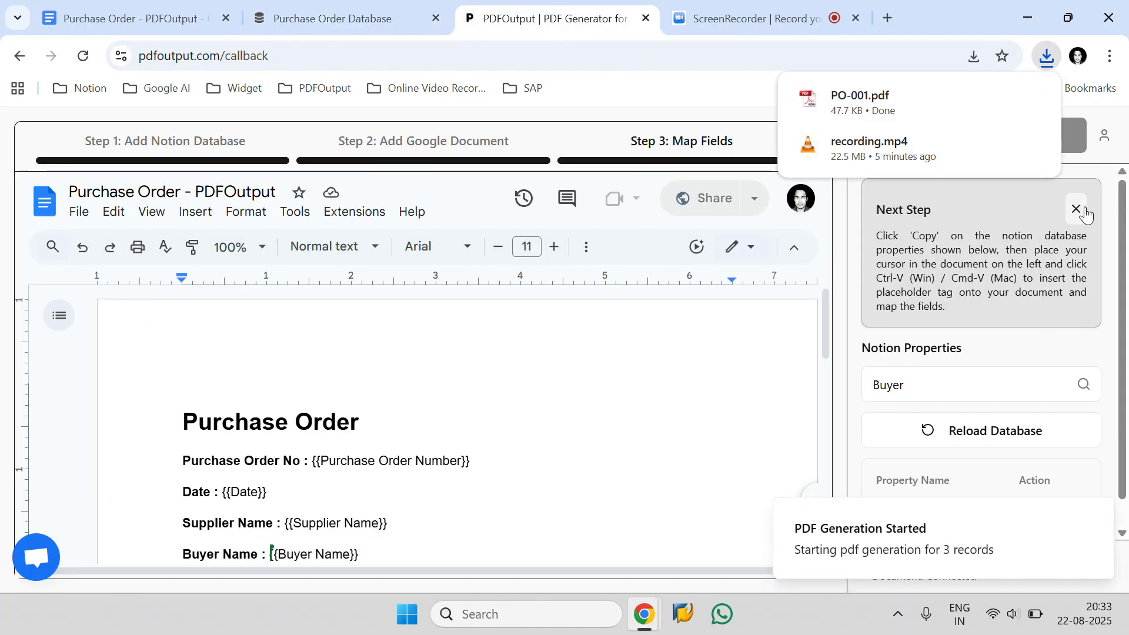
Step: Close the Next Step instructions and check the browser's recent downloads
click(1076, 209)
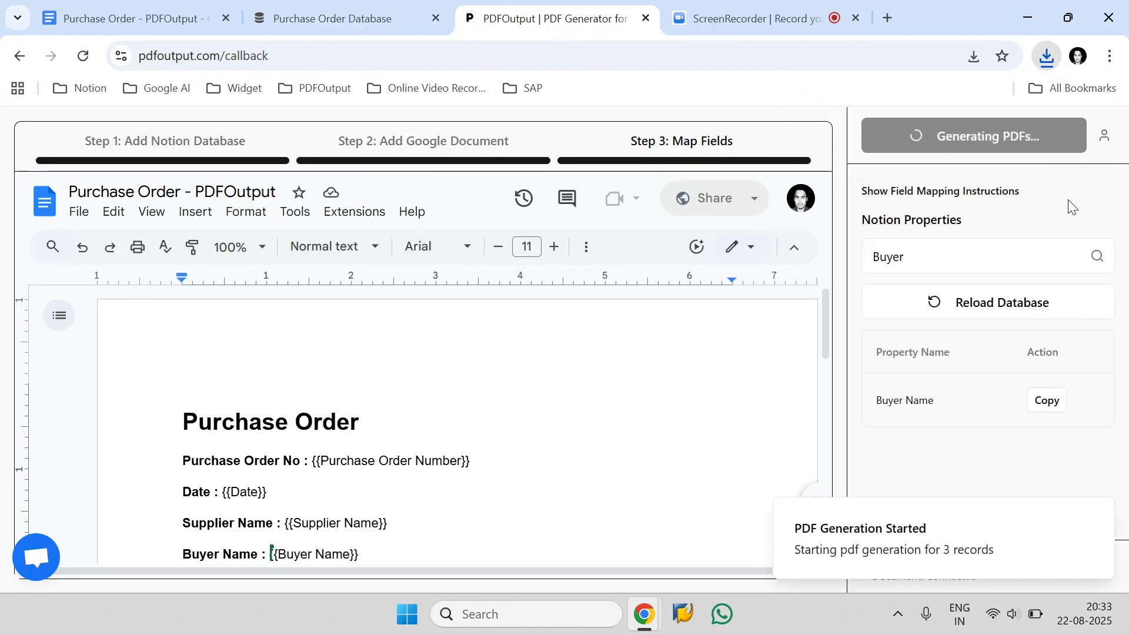
click(1046, 56)
click(1035, 95)
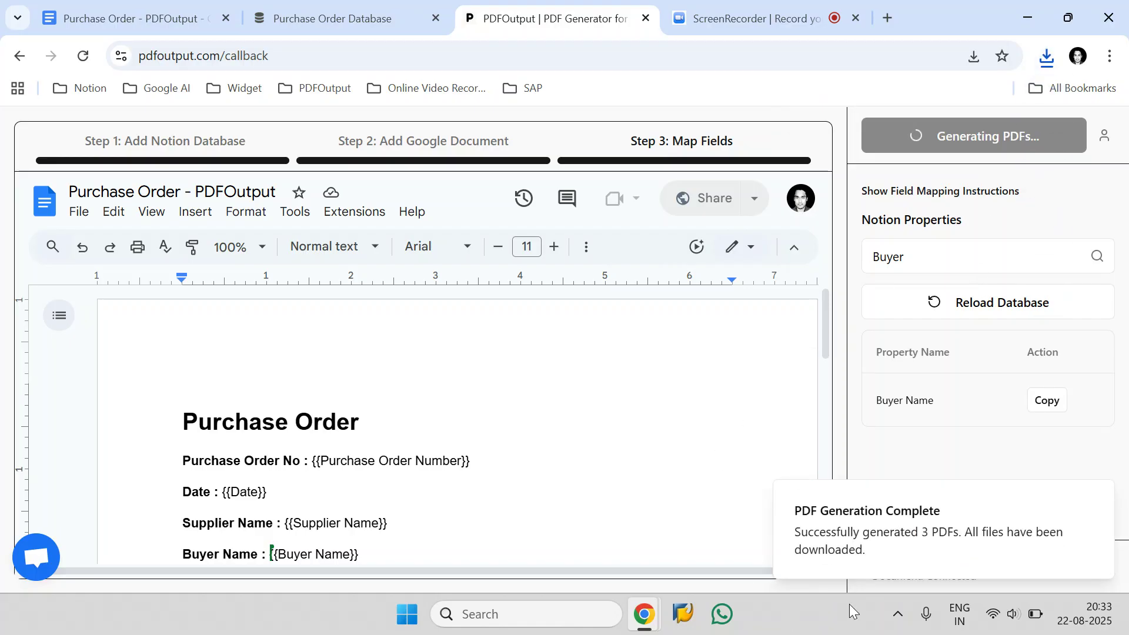
Step: Show the generated PDFs in the Downloads folder and open the PO-001 file
click(1047, 56)
click(984, 134)
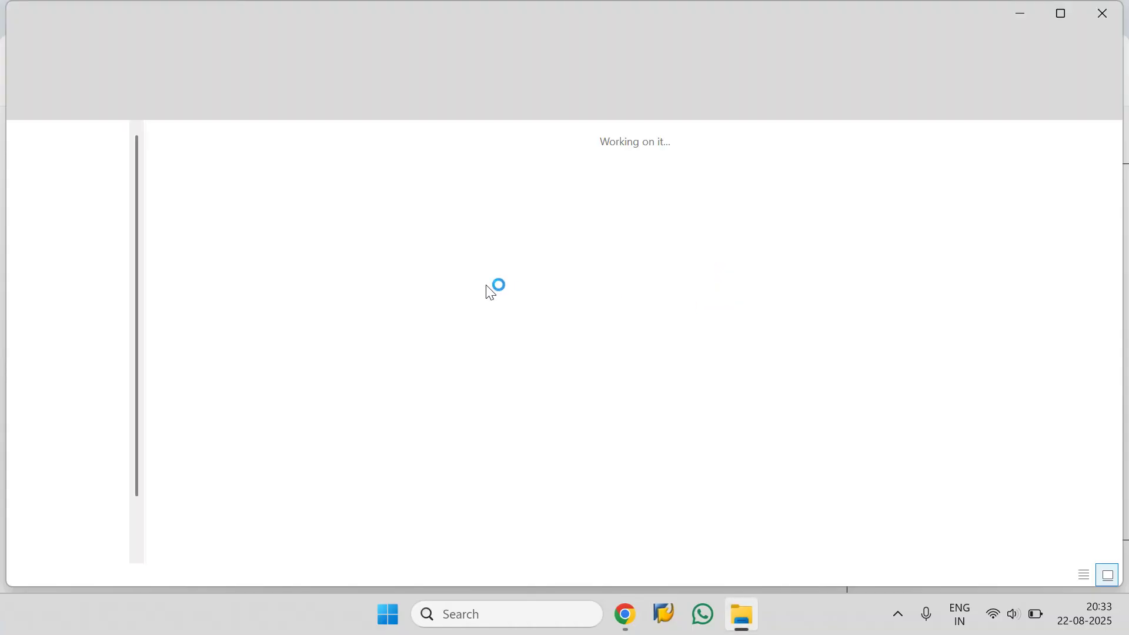
double_click(395, 182)
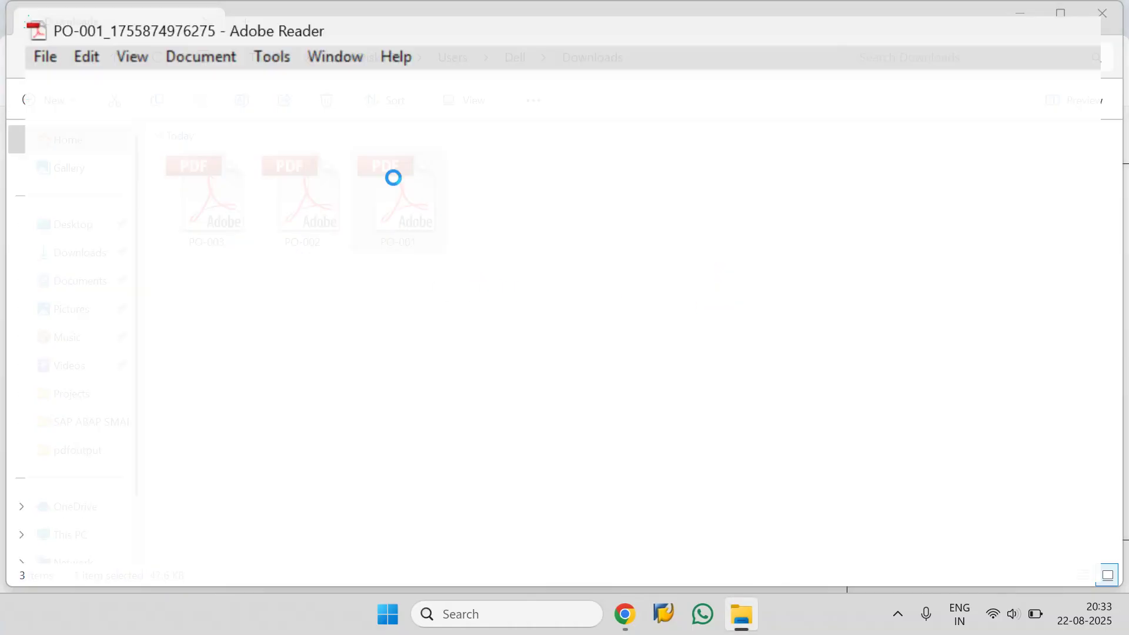
Step: Examine the header fields, item table and delivery notes in the PO-001 purchase order PDF
scroll(388, 281, down, 1)
drag(365, 272, 509, 390)
scroll(502, 389, down, 3)
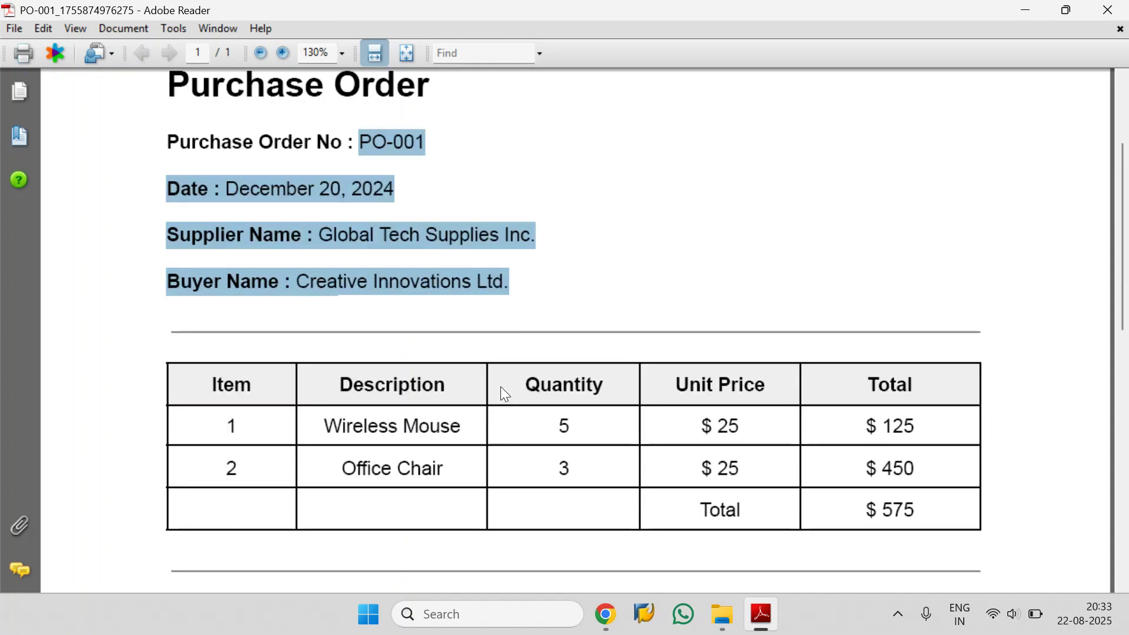
scroll(603, 341, down, 15)
scroll(594, 356, up, 10)
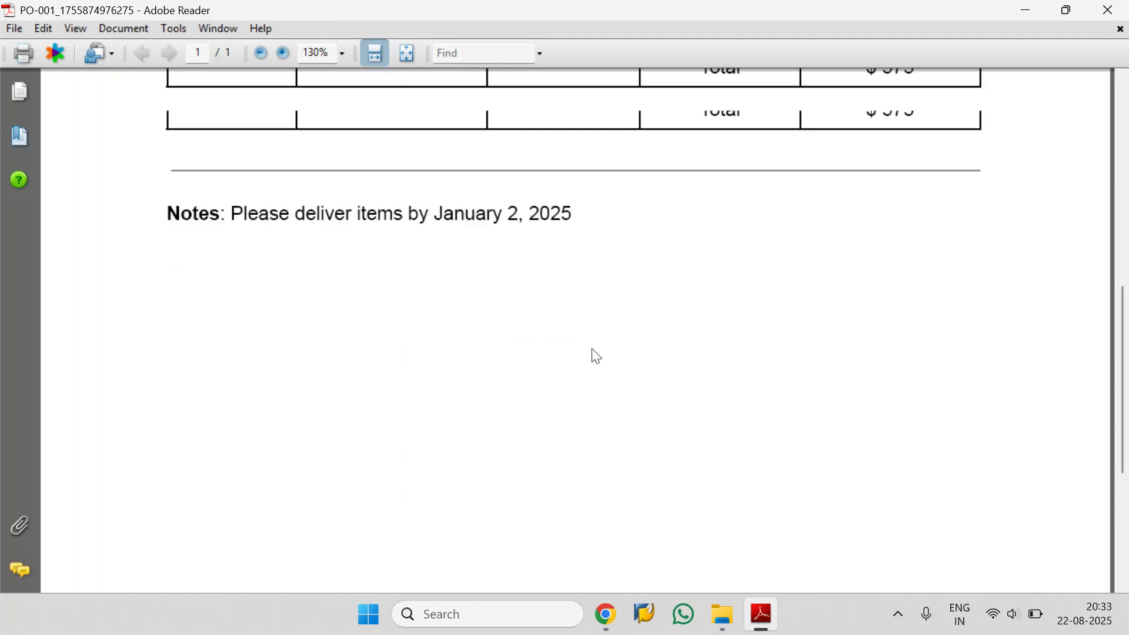
Step: Open the generated PO-002 and PO-003 purchase order PDFs from the Downloads folder
click(723, 614)
double_click(281, 187)
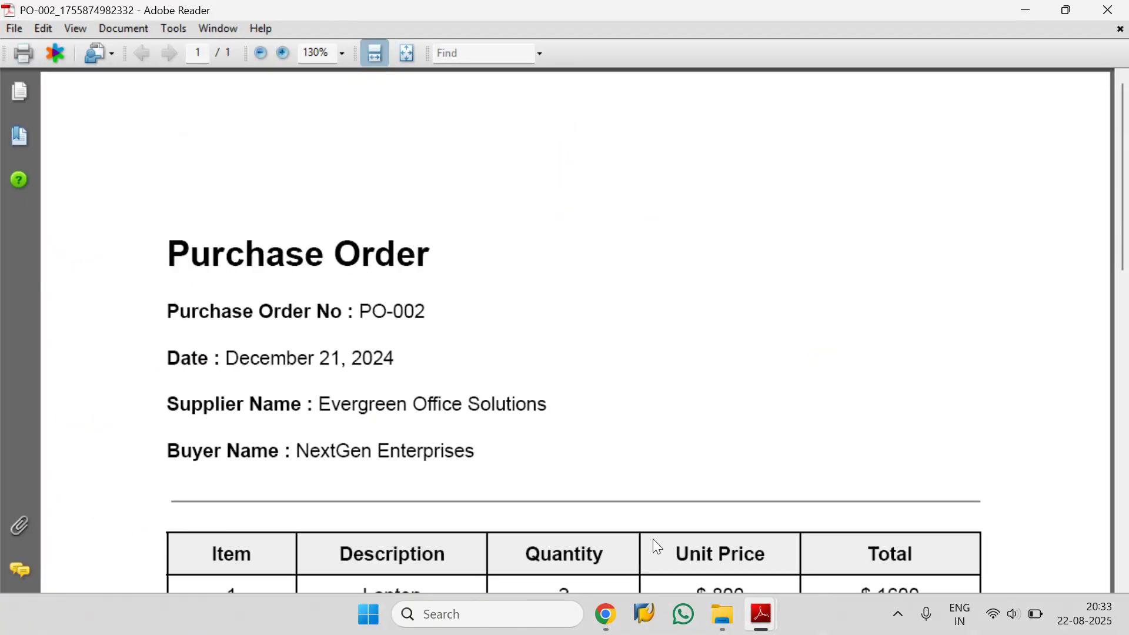
click(723, 614)
double_click(224, 201)
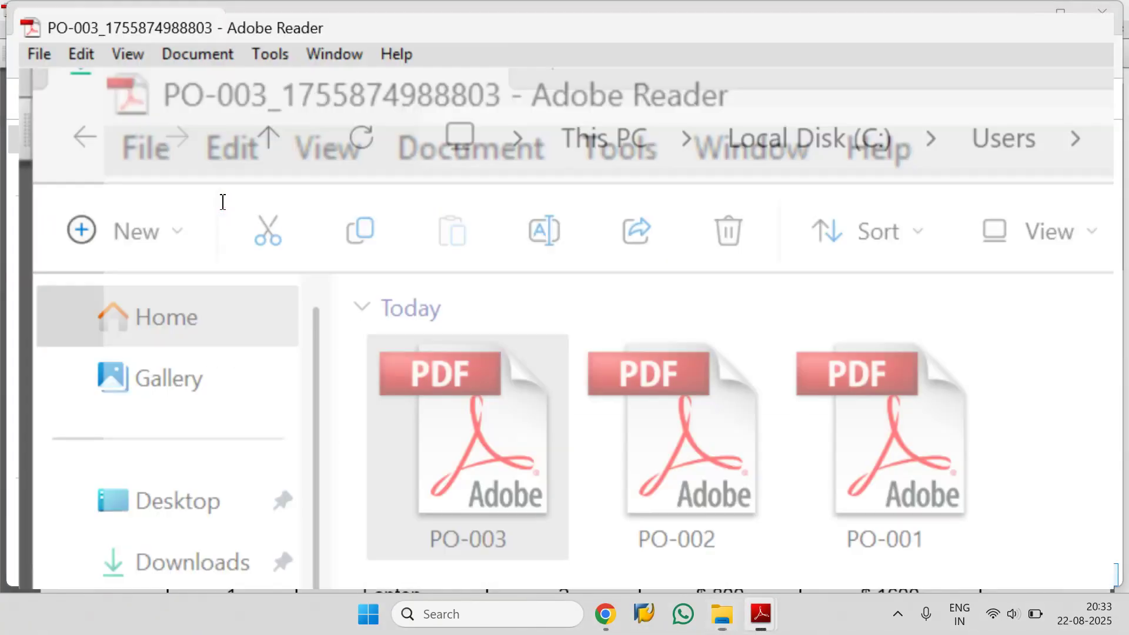
Step: Return to the PO-001 PDF and check its purchase order number, date, supplier and buyer fields
mouse_move(746, 611)
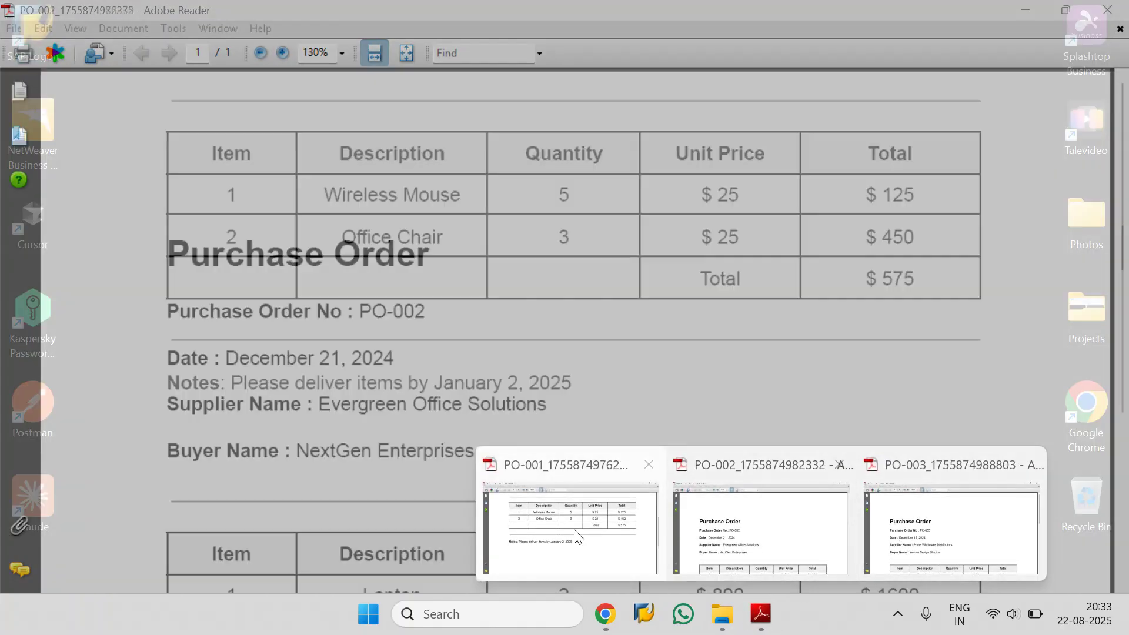
click(577, 531)
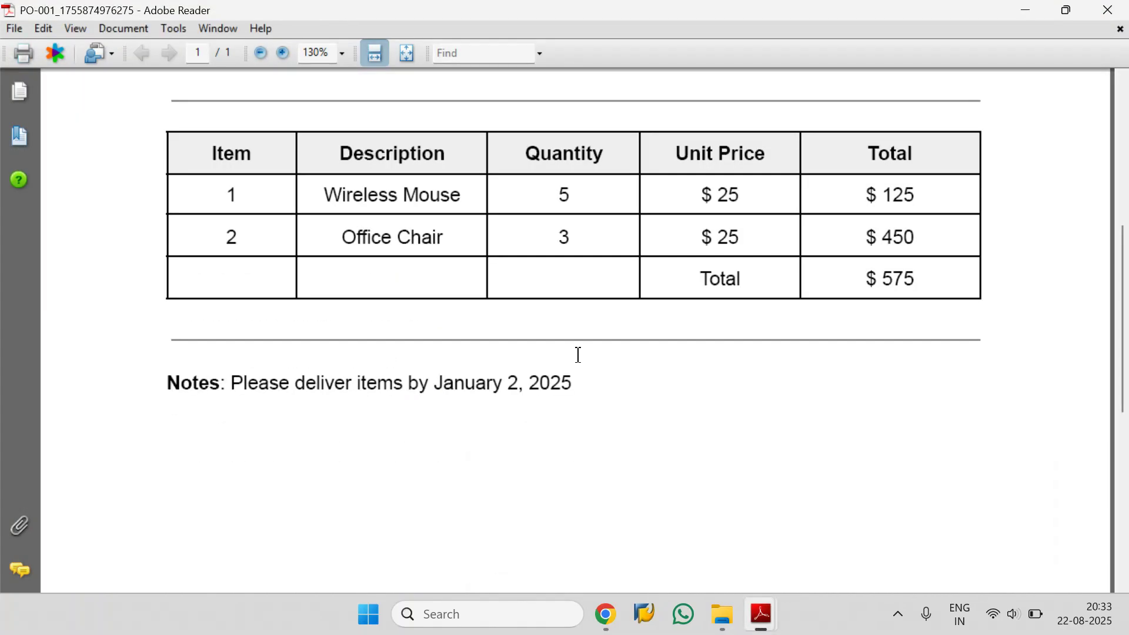
scroll(579, 360, up, 5)
mouse_move(752, 621)
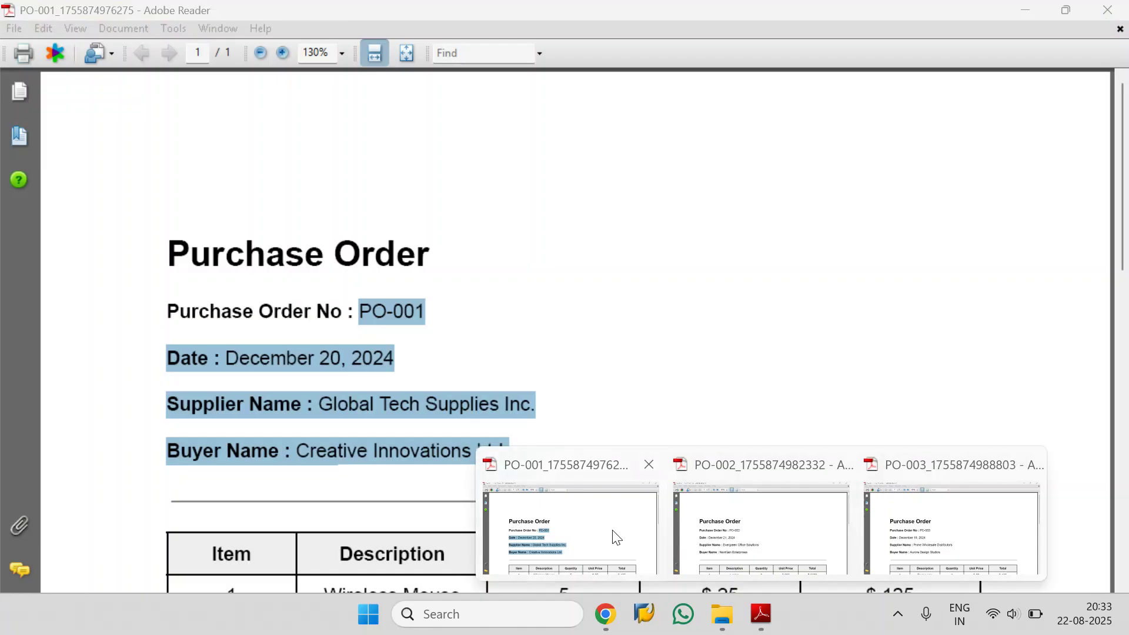
click(607, 400)
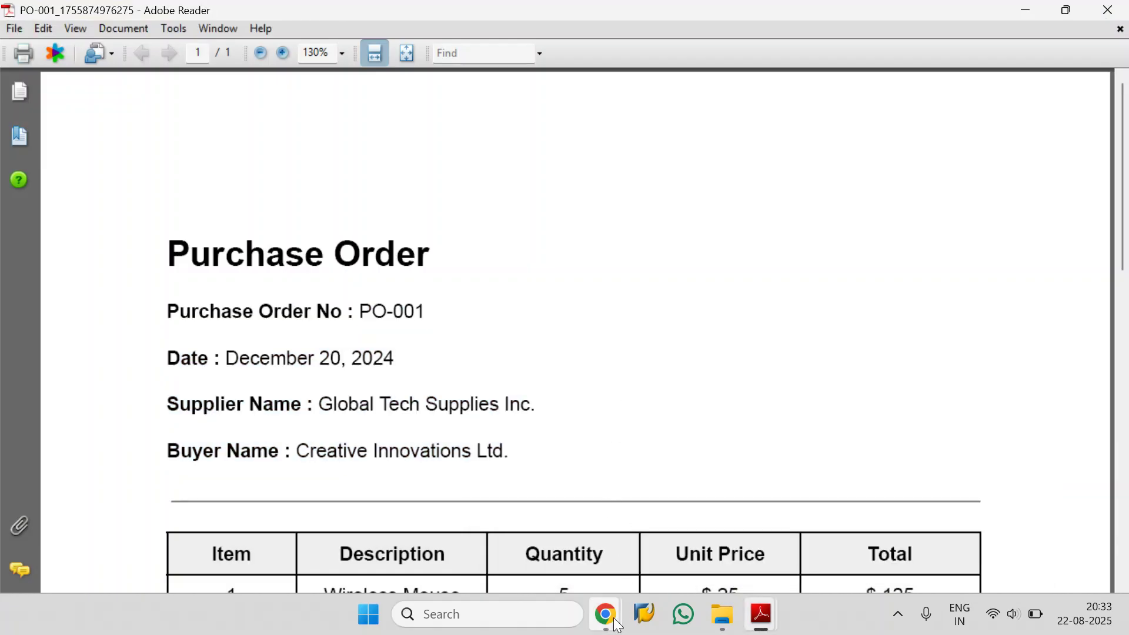
Step: Switch to PDFOutput in Chrome and review the Add Notion Database, Add Google Document and Map Fields steps
mouse_move(606, 614)
click(531, 557)
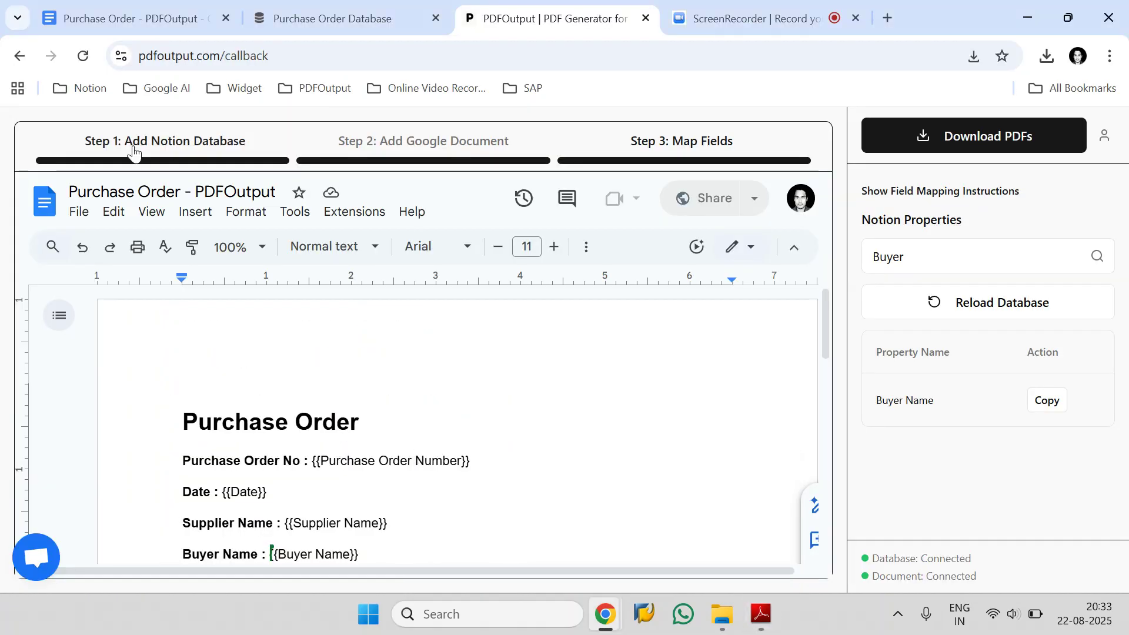
click(147, 144)
click(387, 144)
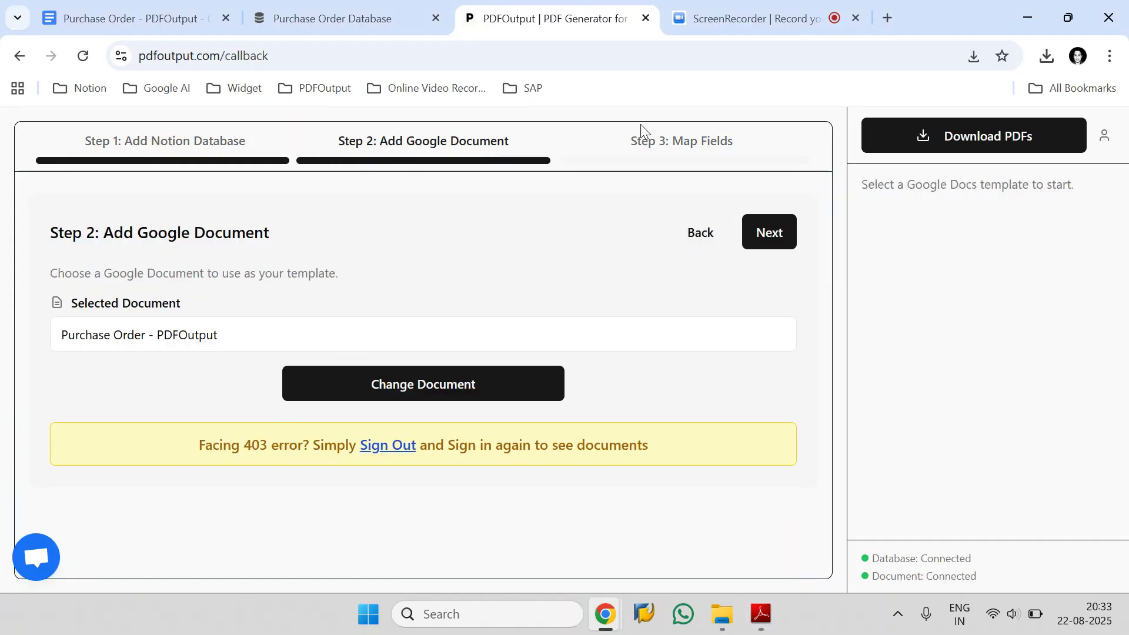
click(683, 142)
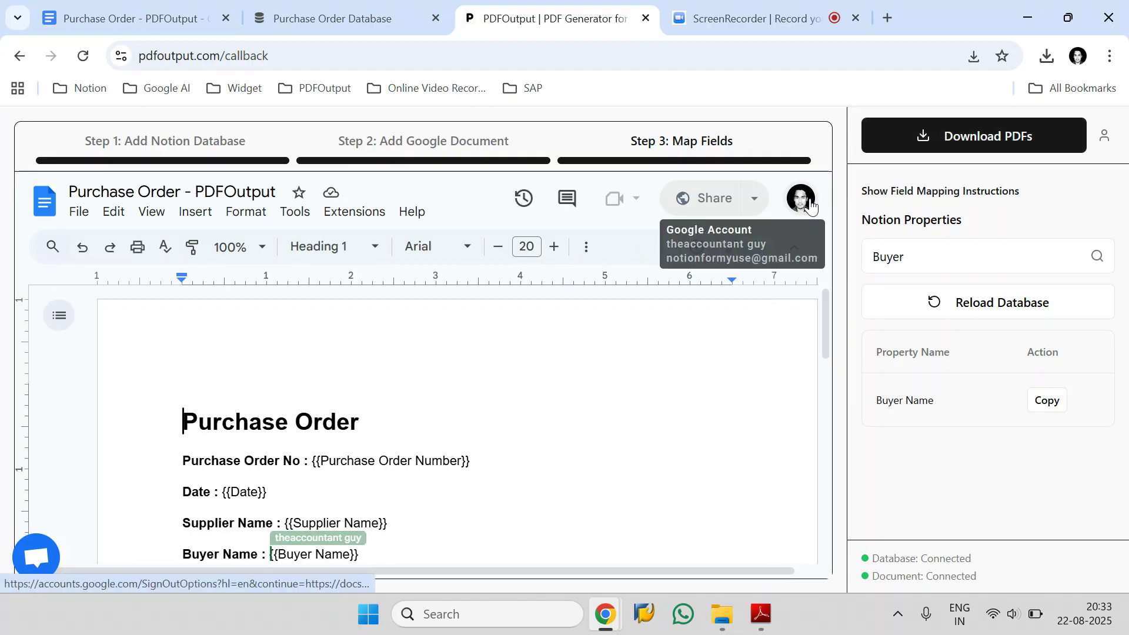
Step: Highlight the signed-in Google account's e-mail, and view the PDFOutput support chat before closing it
drag(666, 261, 787, 258)
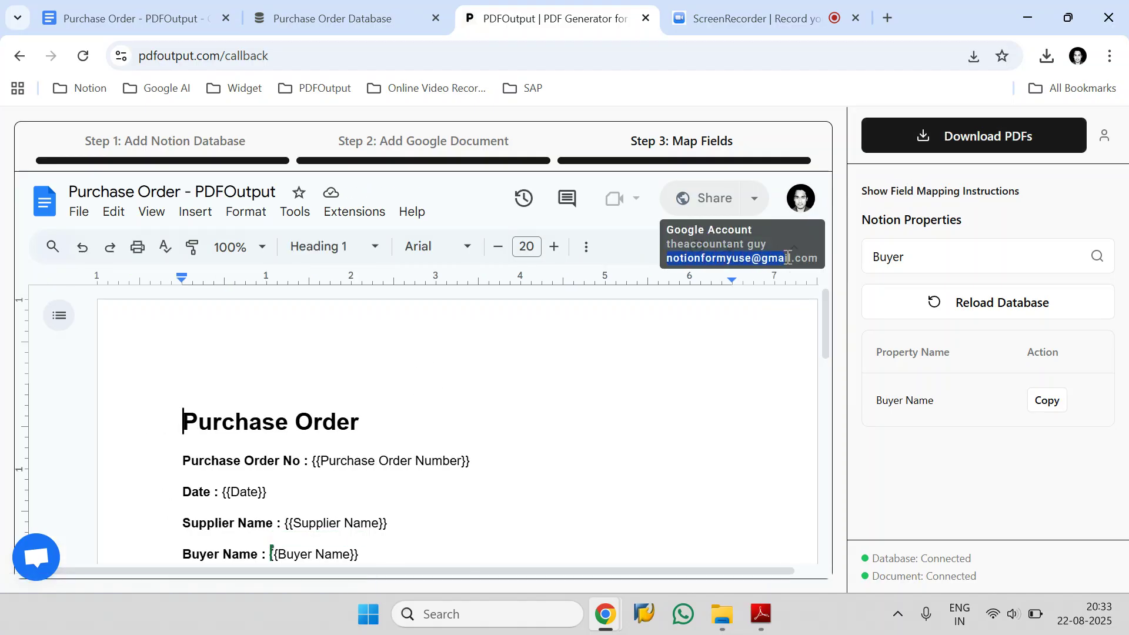
click(41, 573)
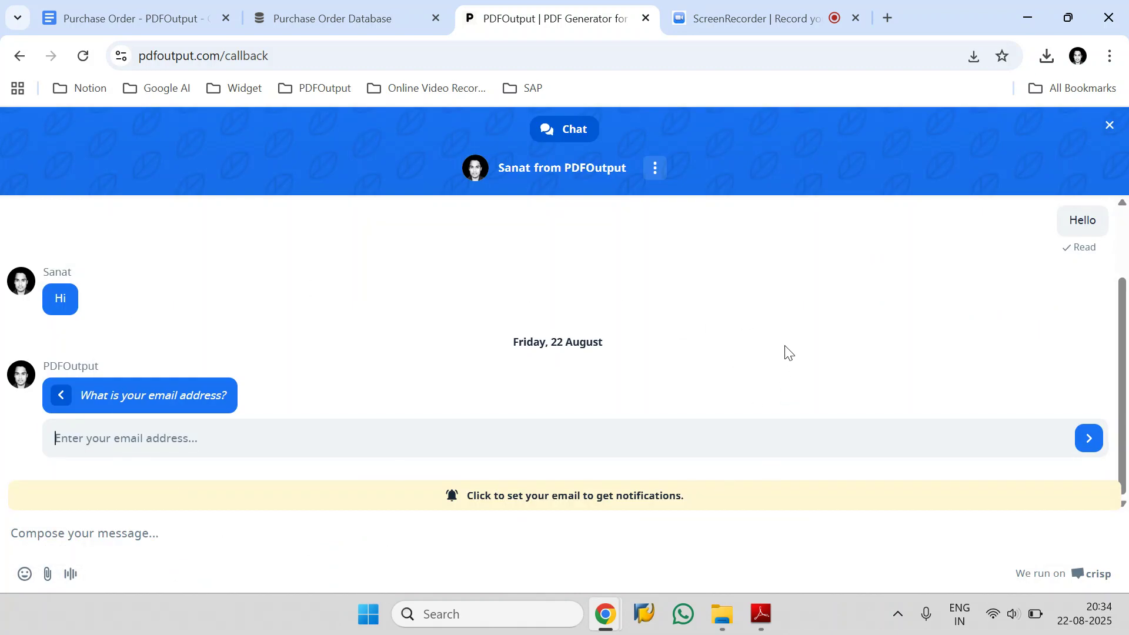
click(1104, 130)
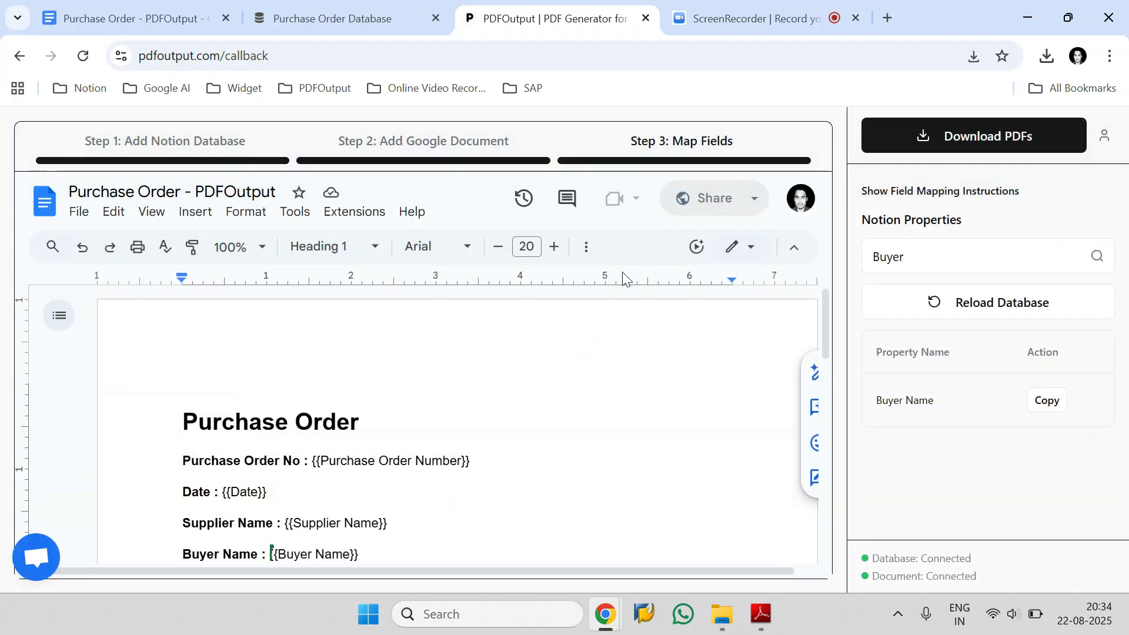